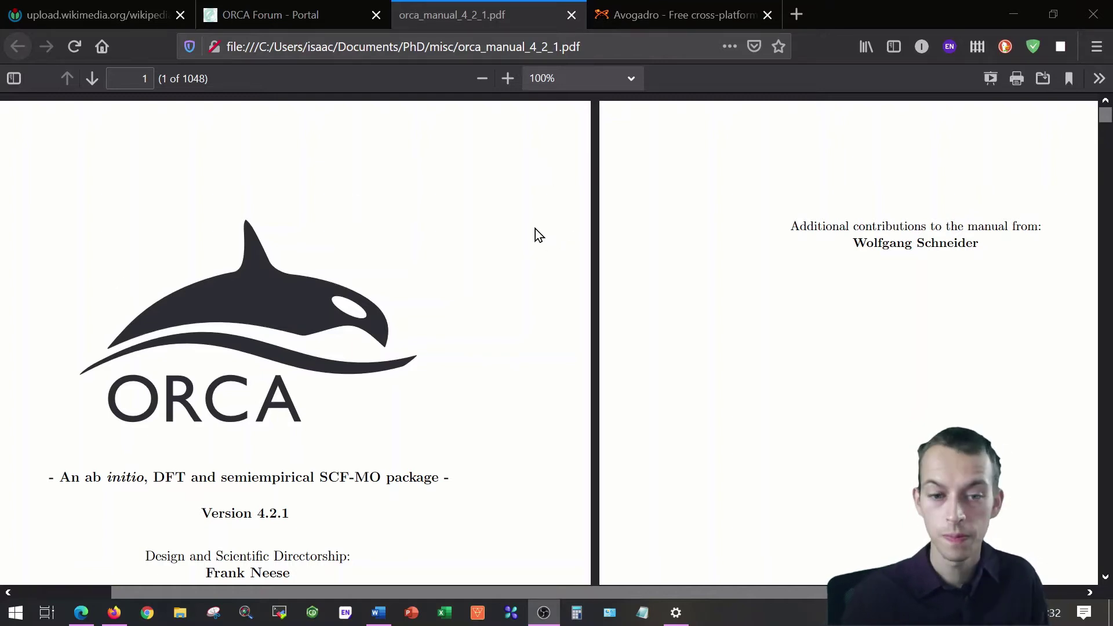
Scroll down through the open web page and back up again
scroll(535, 228, down, 3)
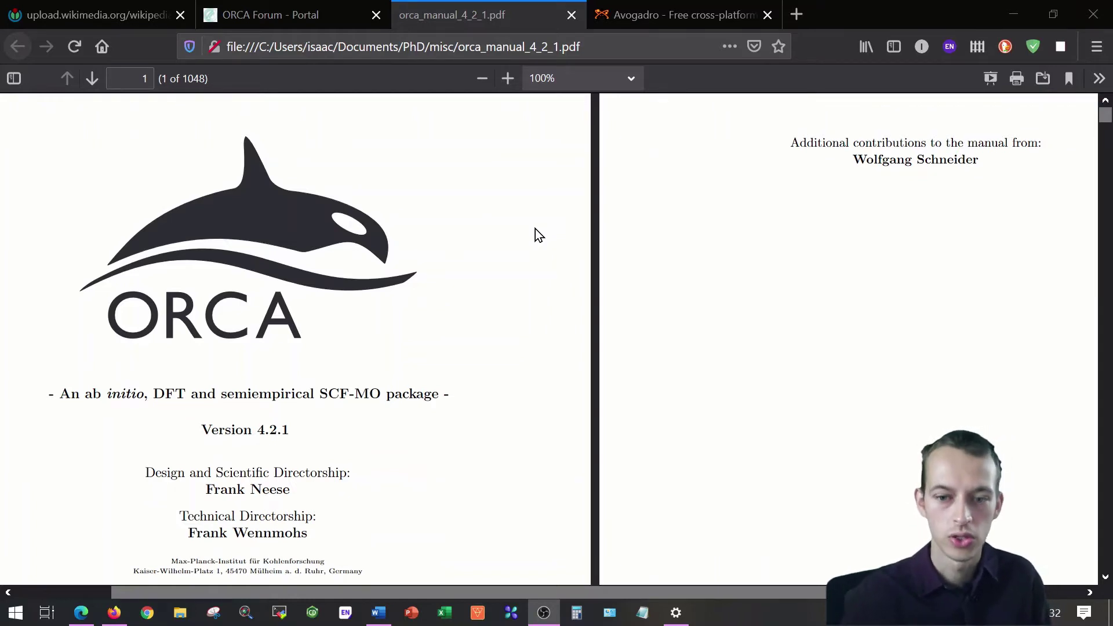
scroll(534, 228, down, 2)
scroll(534, 229, down, 4)
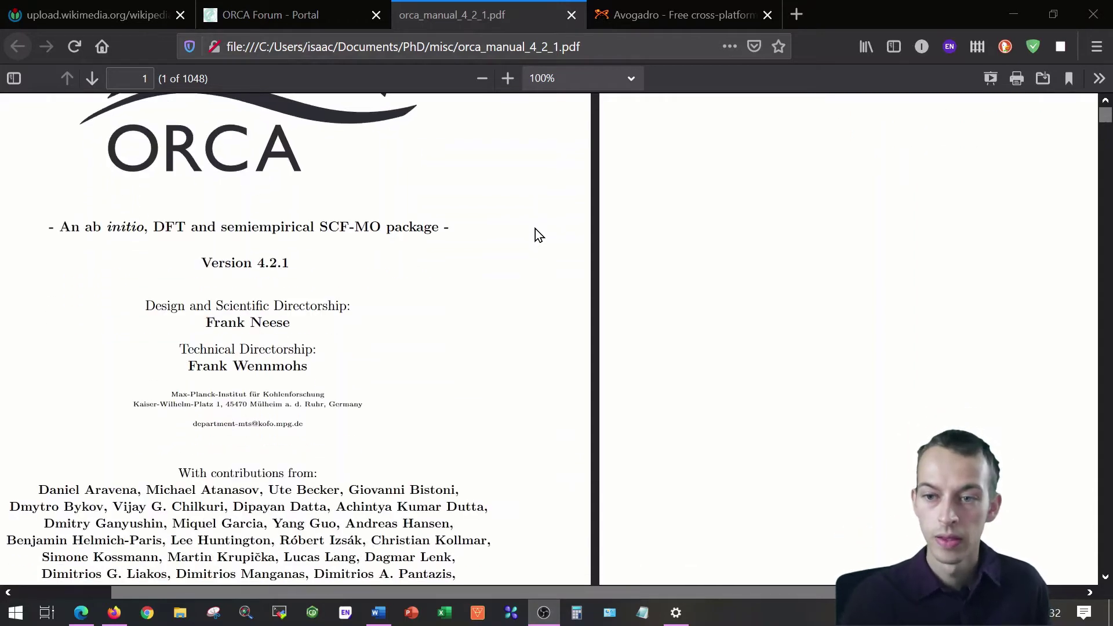
scroll(534, 229, down, 2)
scroll(535, 229, down, 12)
scroll(535, 228, down, 3)
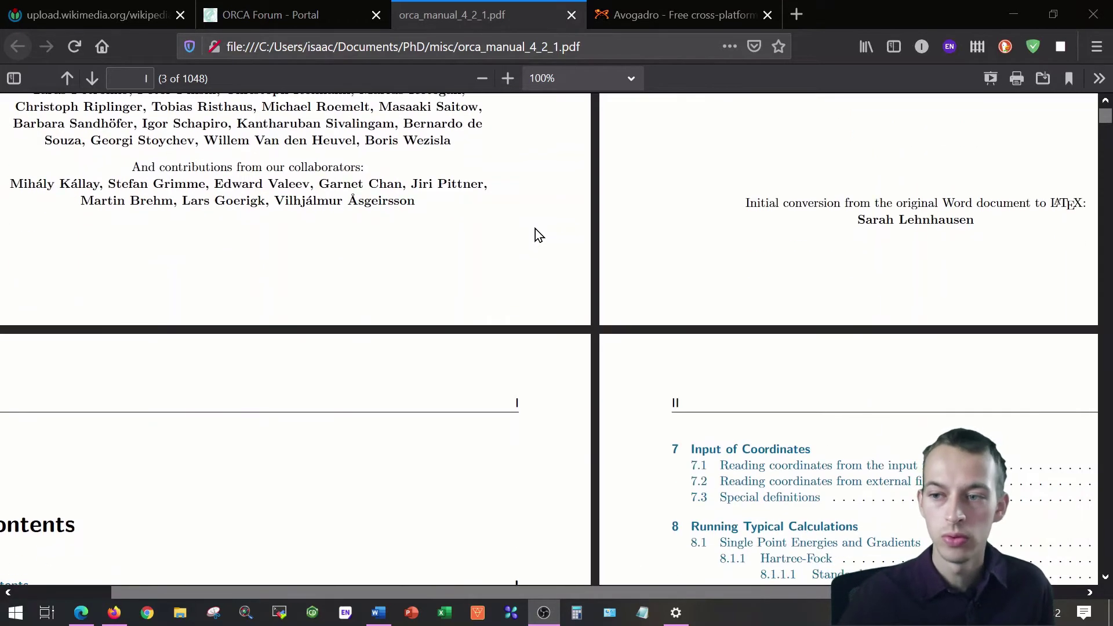
scroll(534, 228, up, 2)
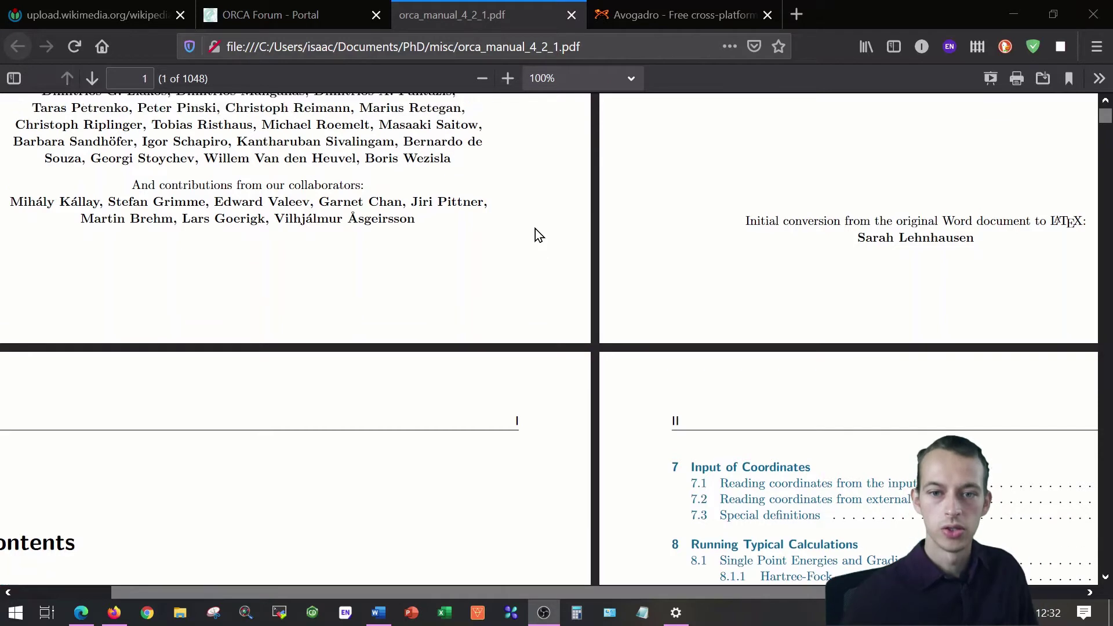
scroll(534, 229, up, 11)
scroll(535, 229, up, 9)
scroll(534, 229, up, 4)
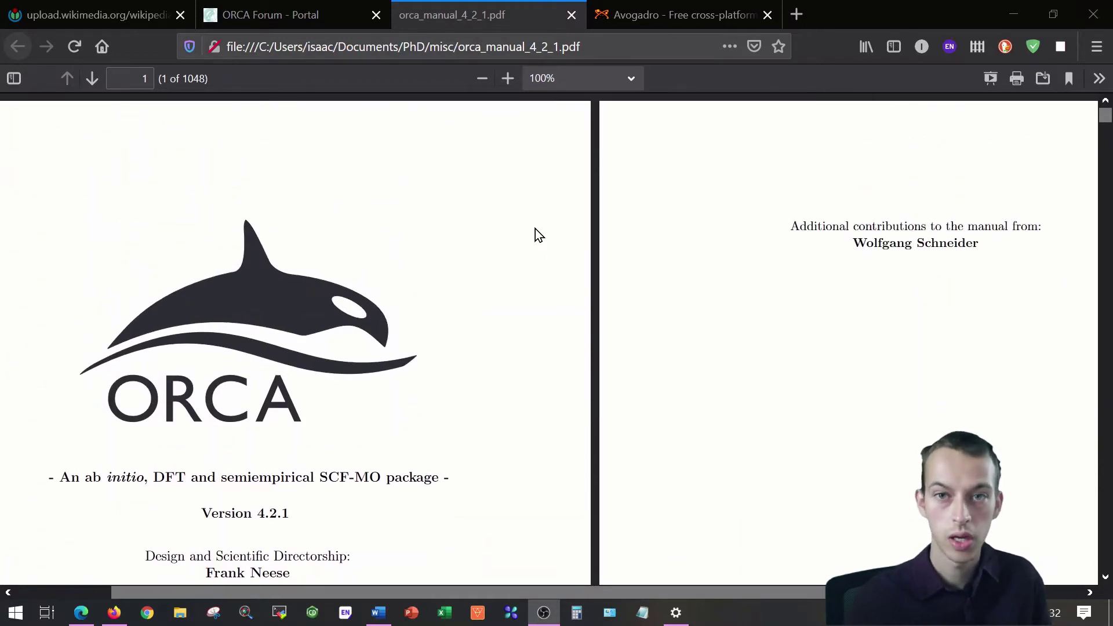
Check the ORCA Forum portal's Downloads section, then go to the Avogadro homepage
click(312, 6)
drag(474, 47, 226, 46)
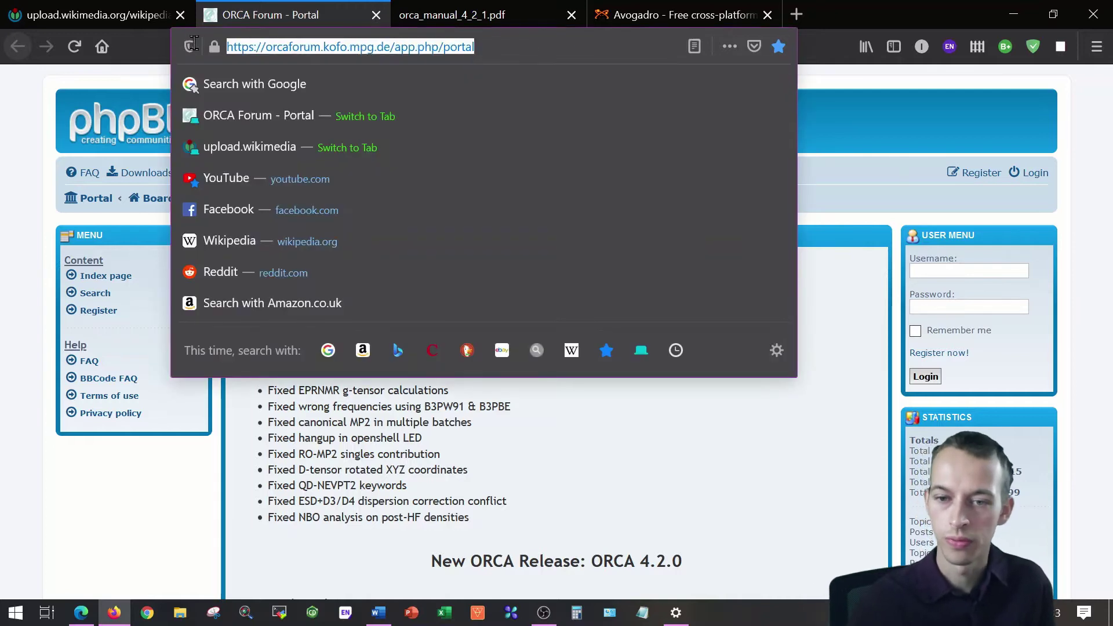
click(854, 283)
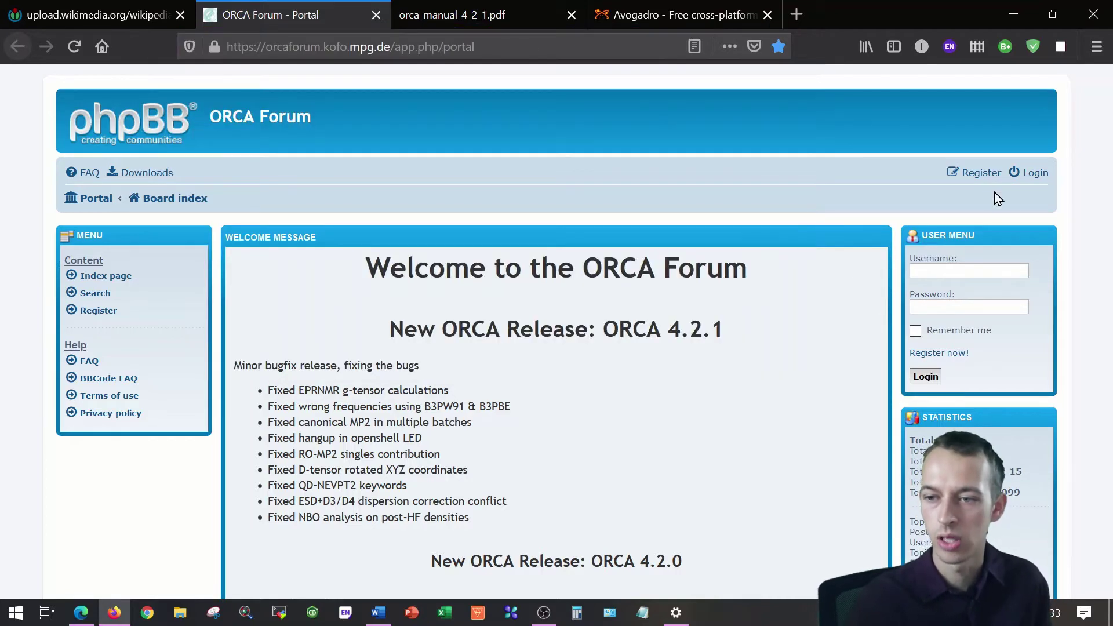
click(980, 180)
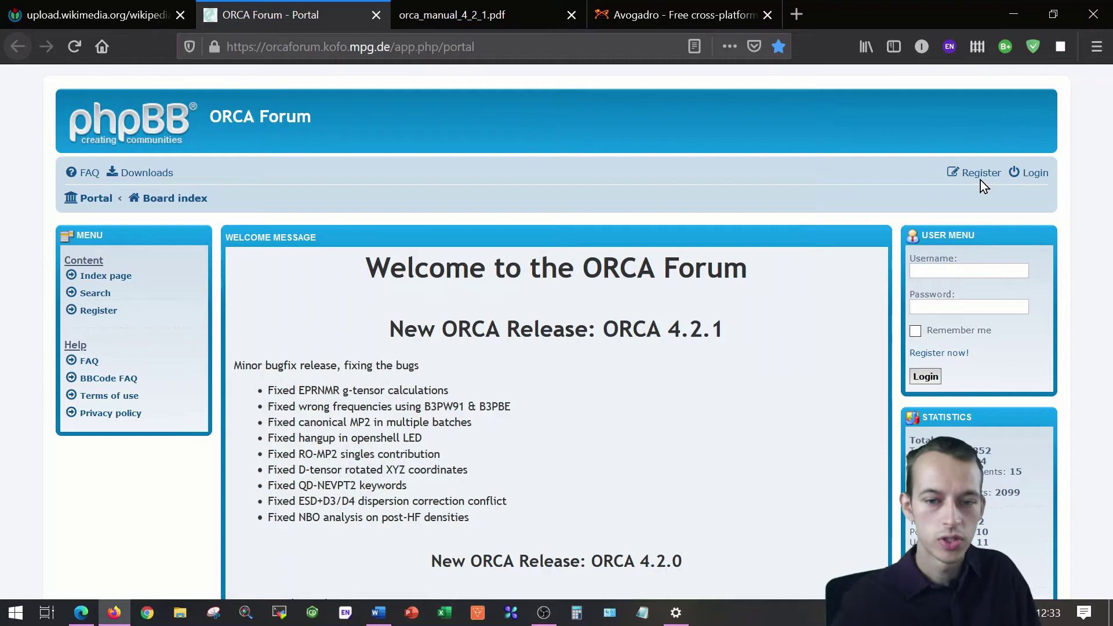
click(145, 177)
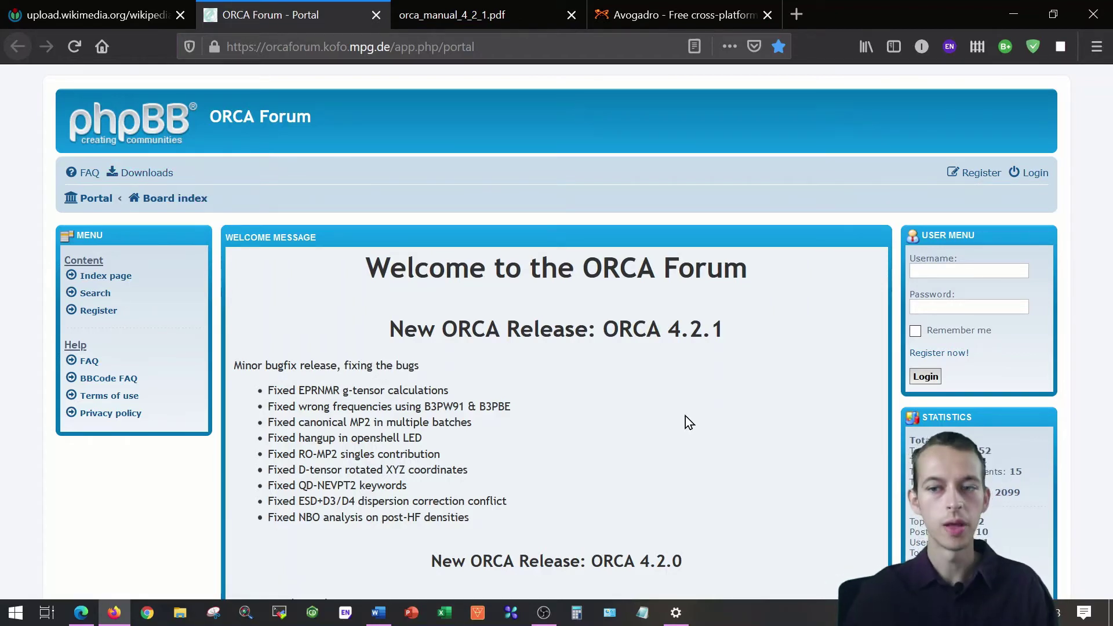
click(673, 12)
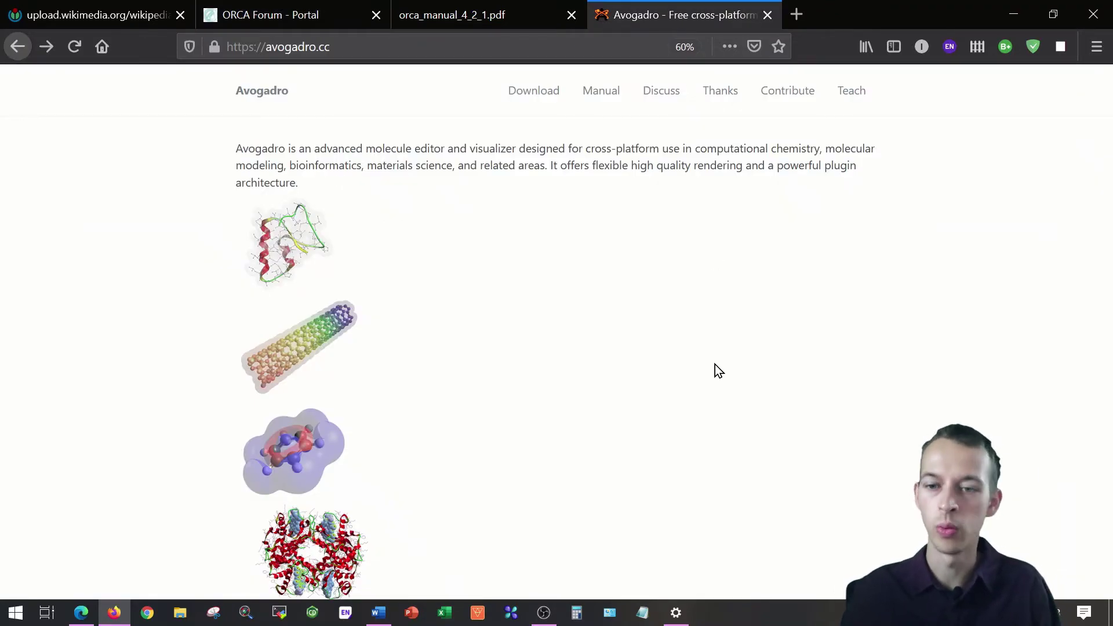
Review the avogadro.cc features: Free, Open Source, Cross-Platform, and supported operating systems
scroll(714, 364, down, 2)
scroll(715, 364, down, 4)
scroll(714, 363, down, 4)
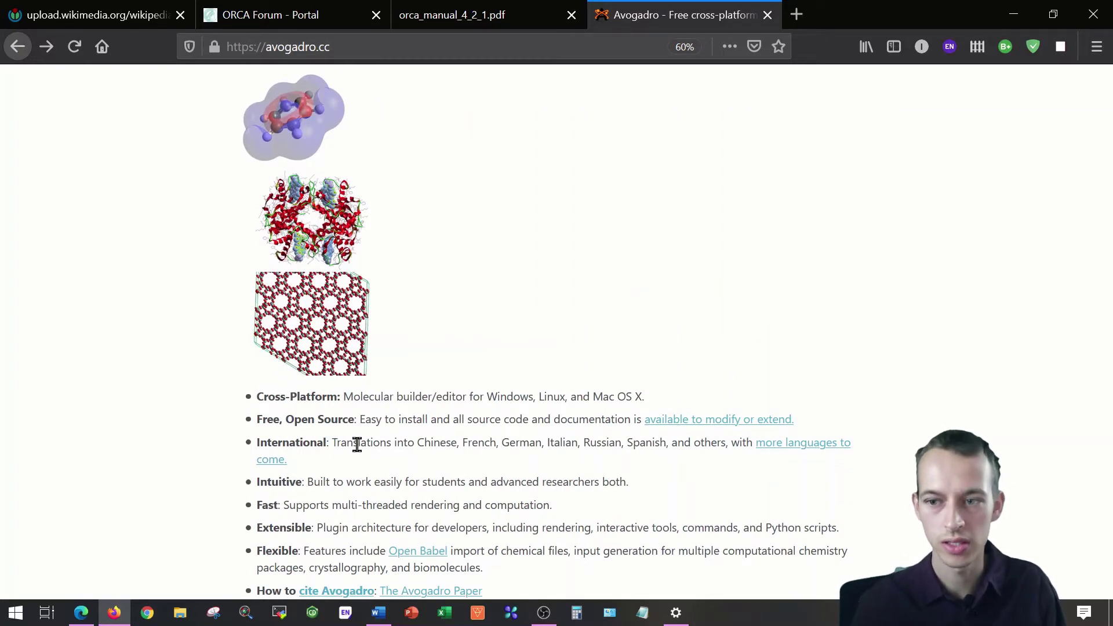
drag(356, 417, 248, 411)
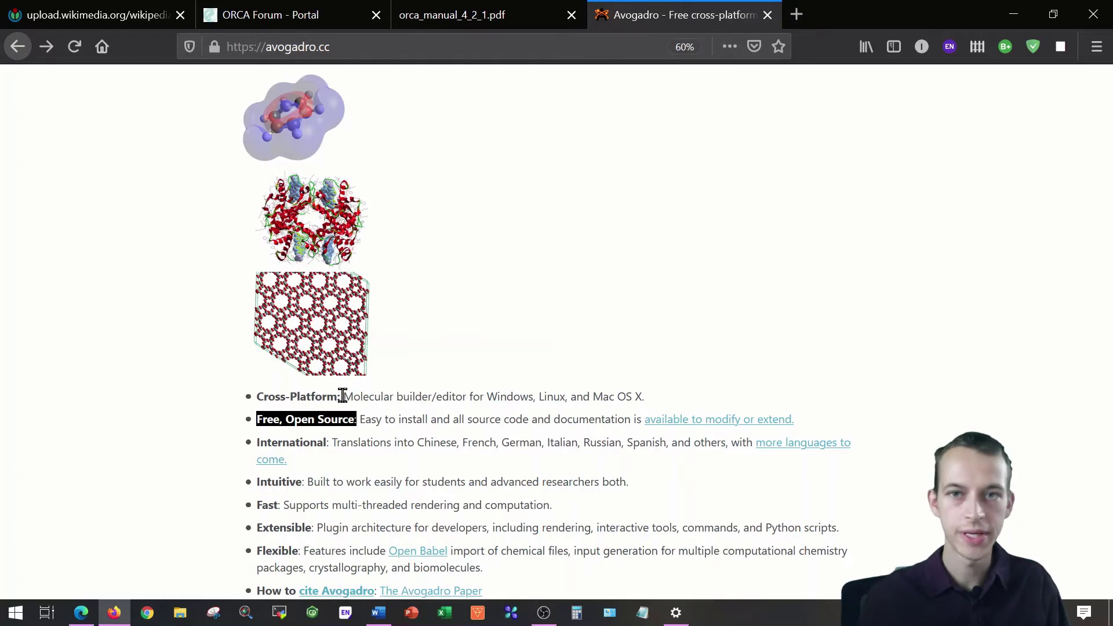
drag(343, 397, 259, 400)
drag(486, 396, 658, 408)
click(685, 304)
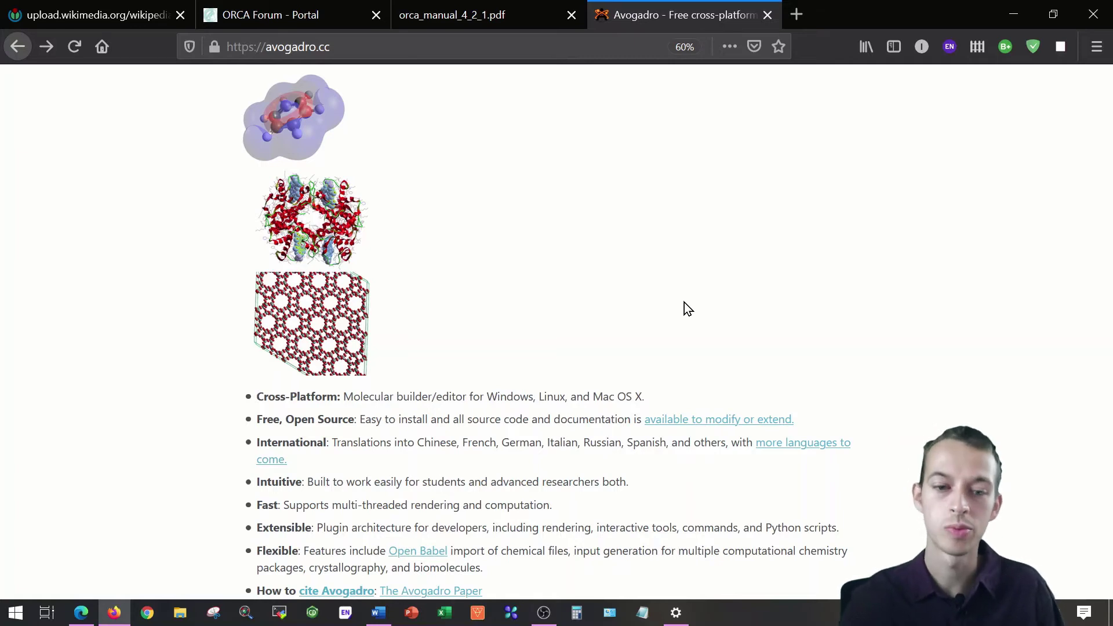
Go to the SourceForge download page and cancel saving Avogadro-1.2.0n-win32.exe
scroll(684, 302, up, 5)
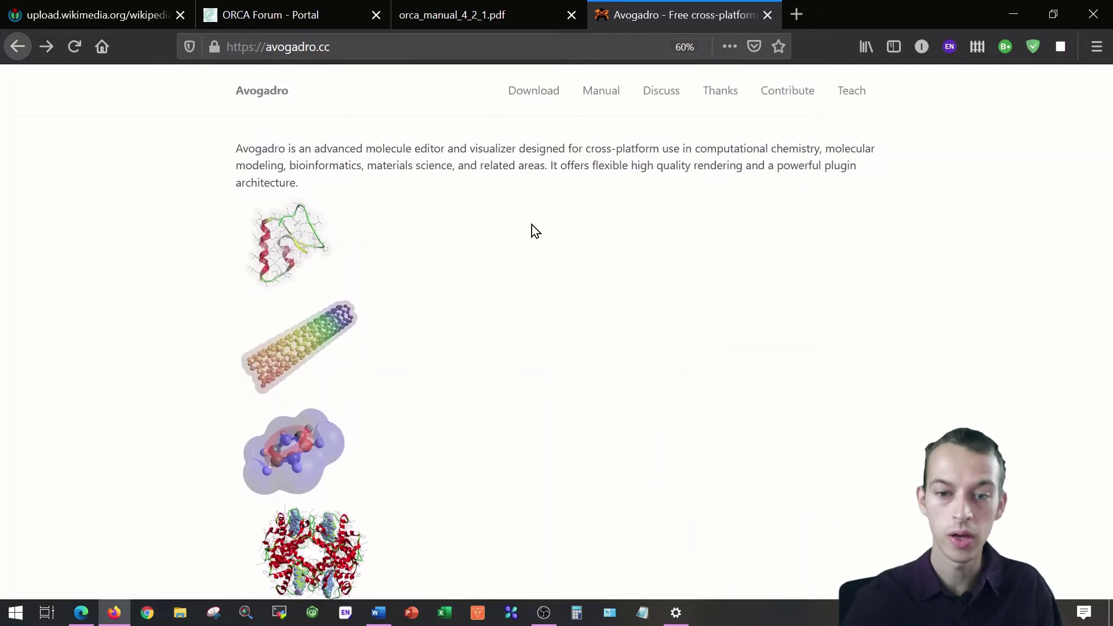
click(531, 96)
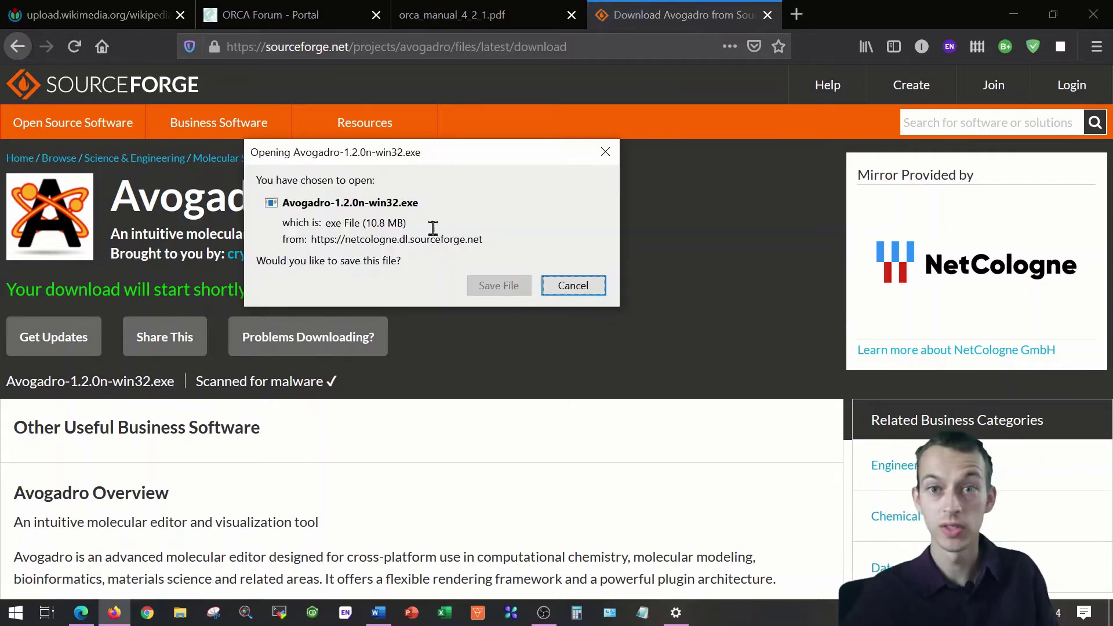
click(575, 295)
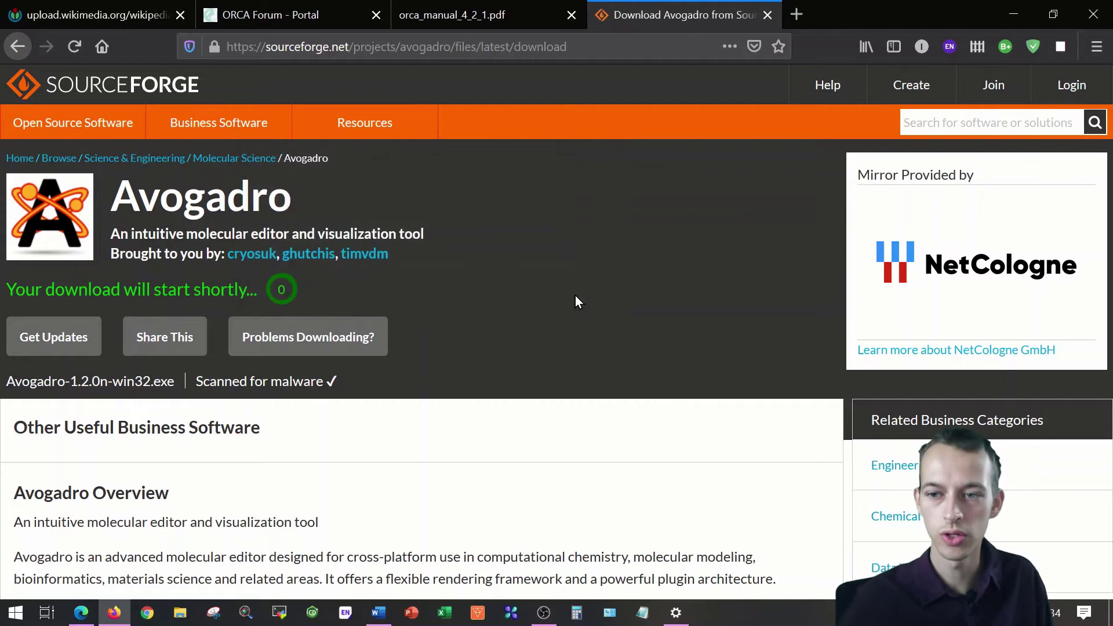
Launch Avogadro from the Start menu search using 'avo'
key(super)
text(avo)
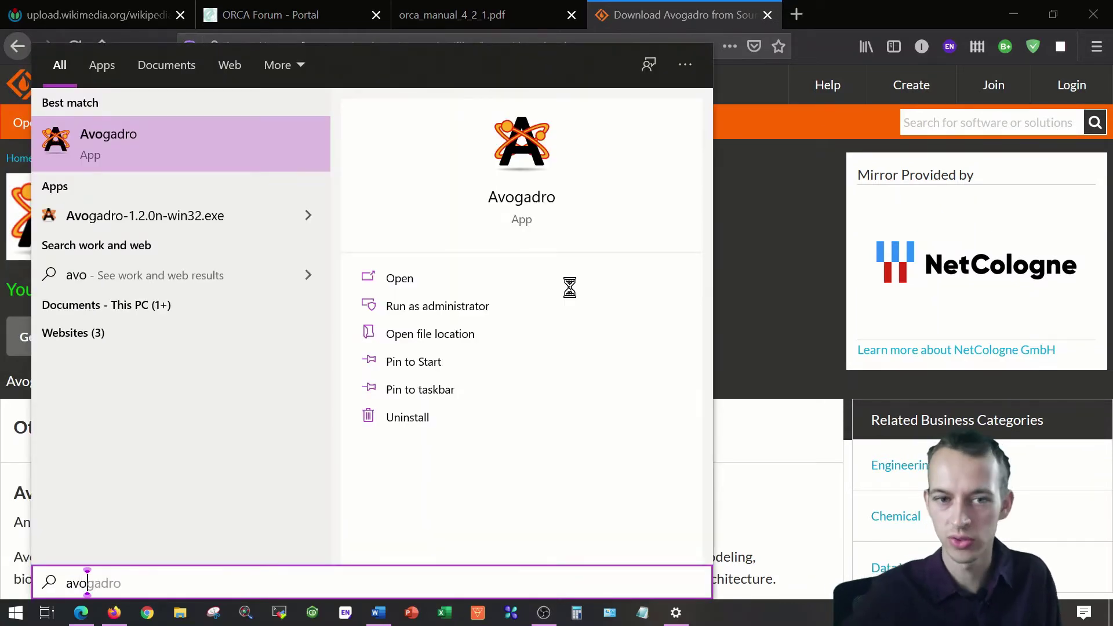
key(Return)
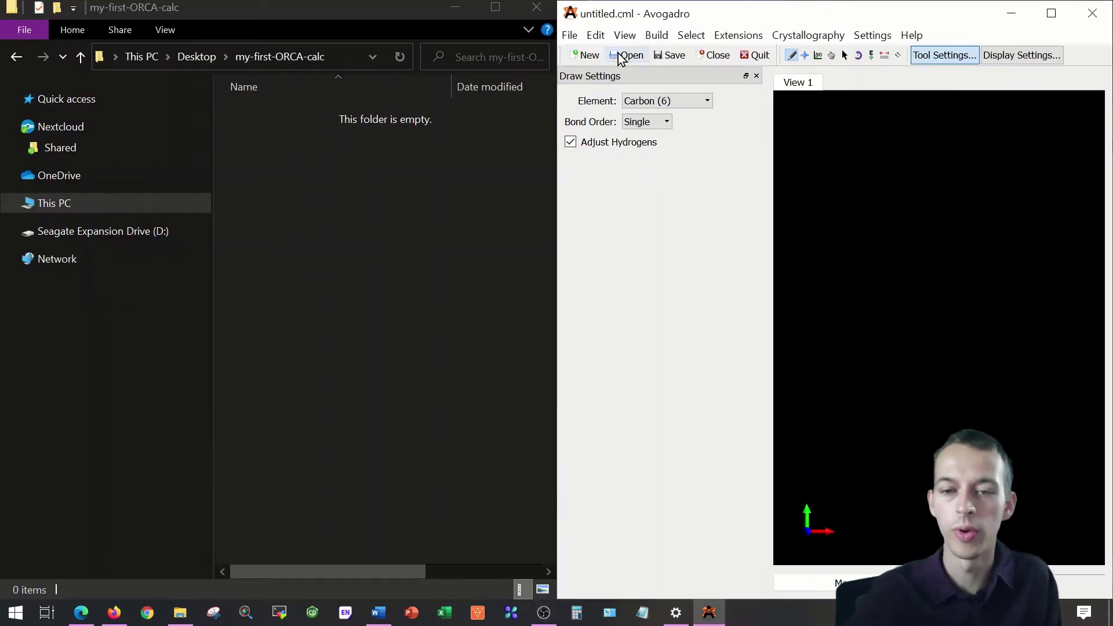
Look over the File menu and the toolbar's selection and manipulation tools
click(567, 36)
click(567, 36)
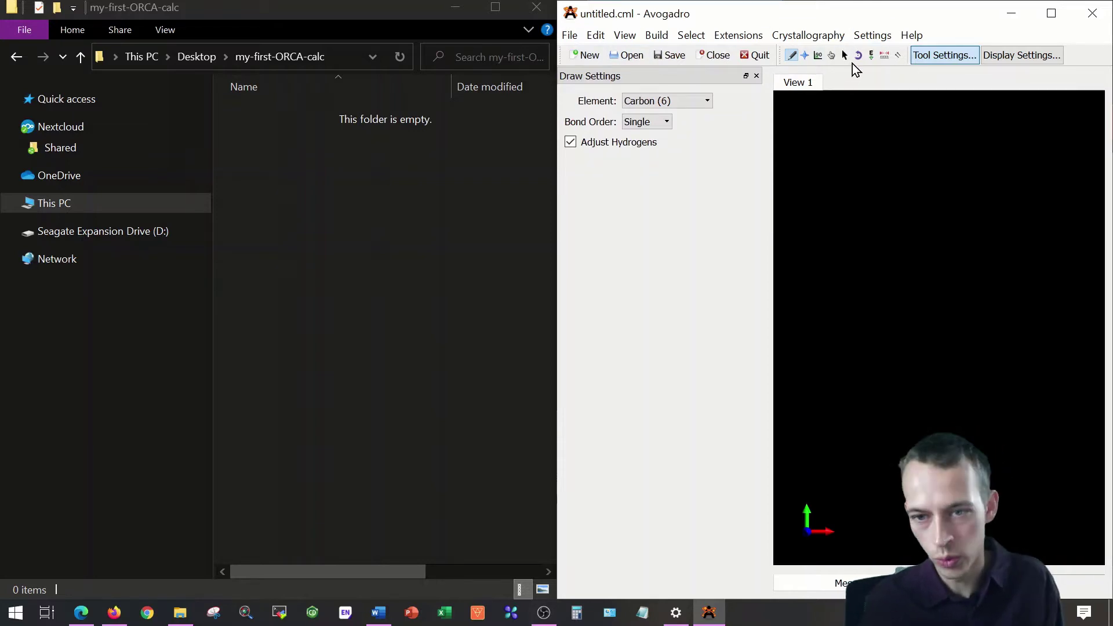
click(845, 55)
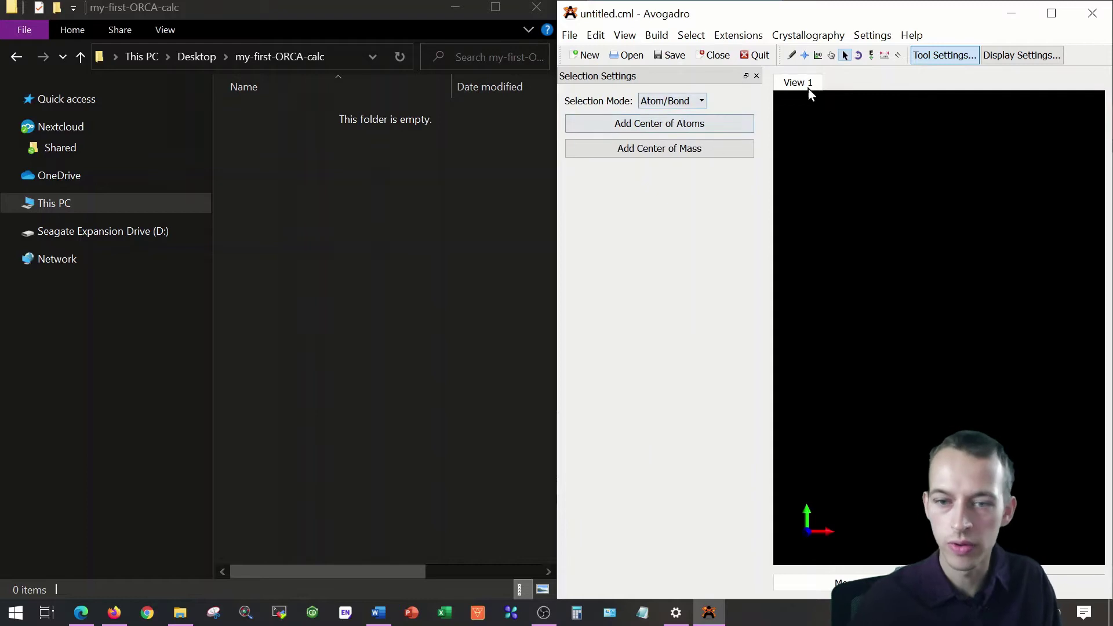
click(821, 58)
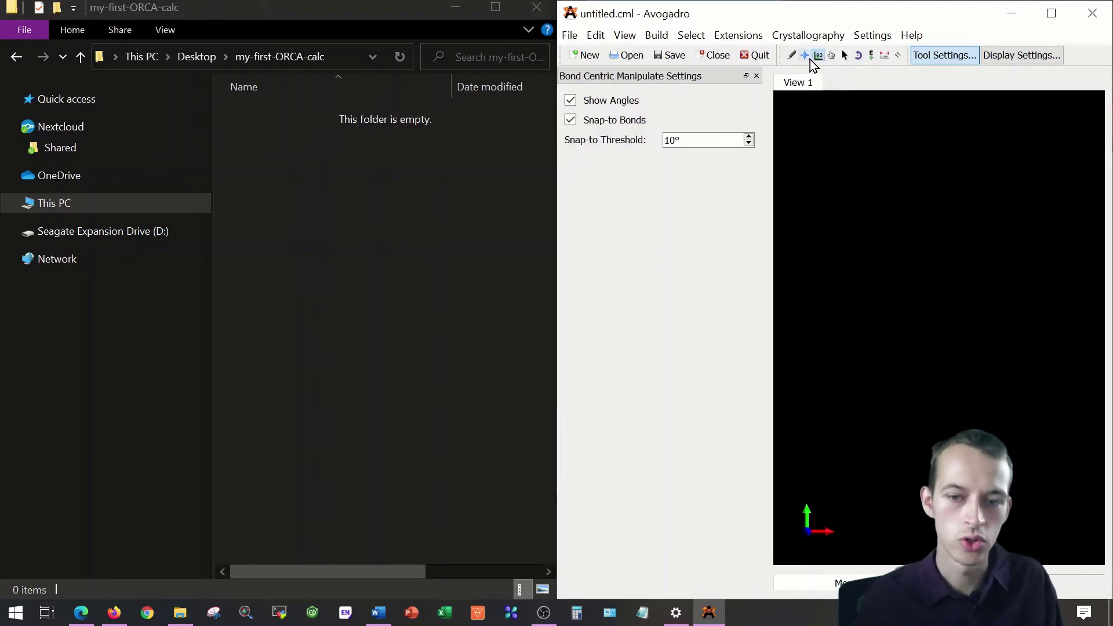
click(804, 58)
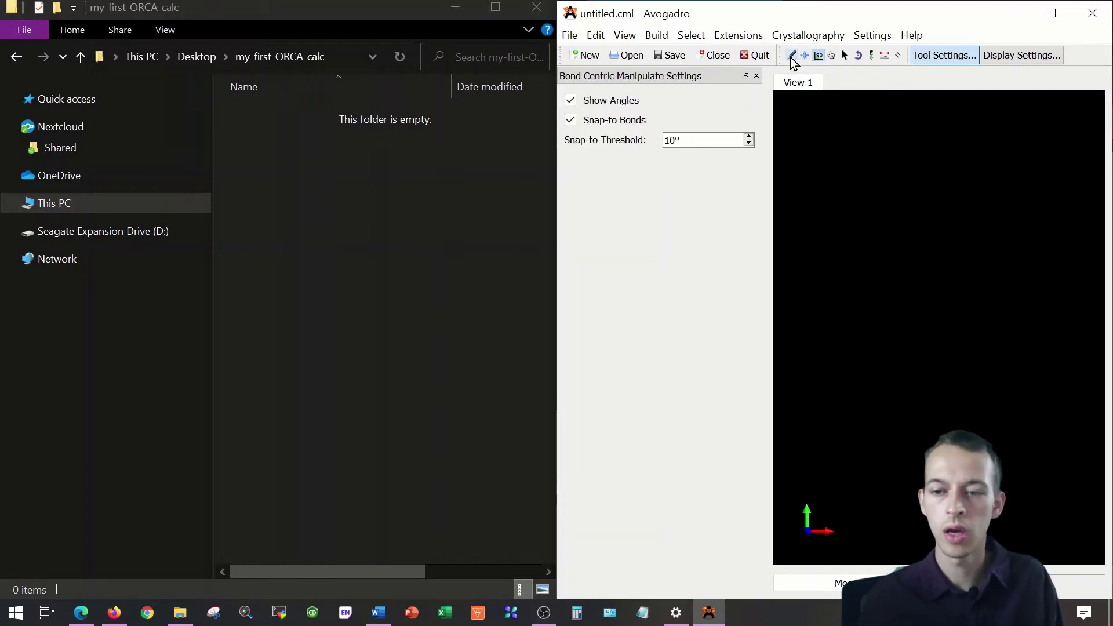
Use the Draw tool with element Oxygen (8) and Adjust Hydrogens unchecked
click(792, 56)
click(684, 102)
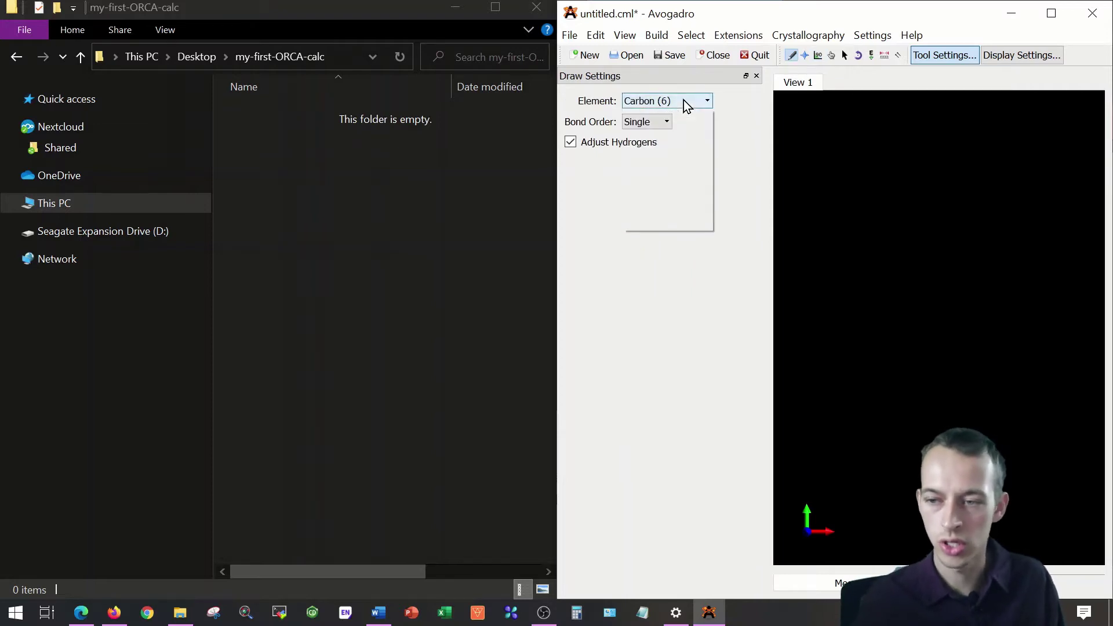
click(653, 160)
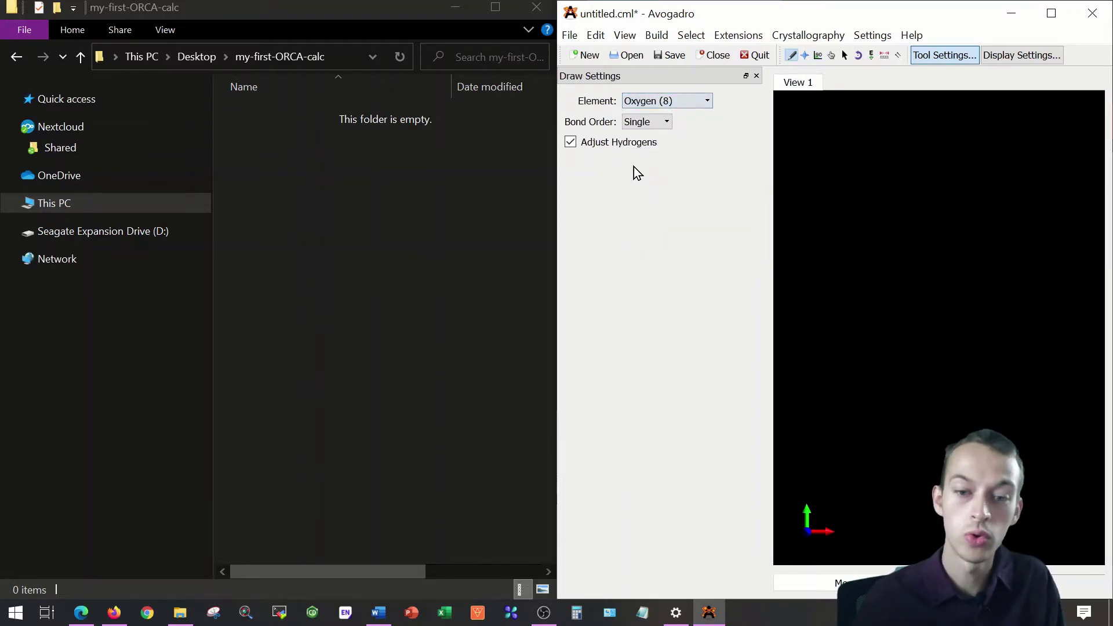
click(570, 142)
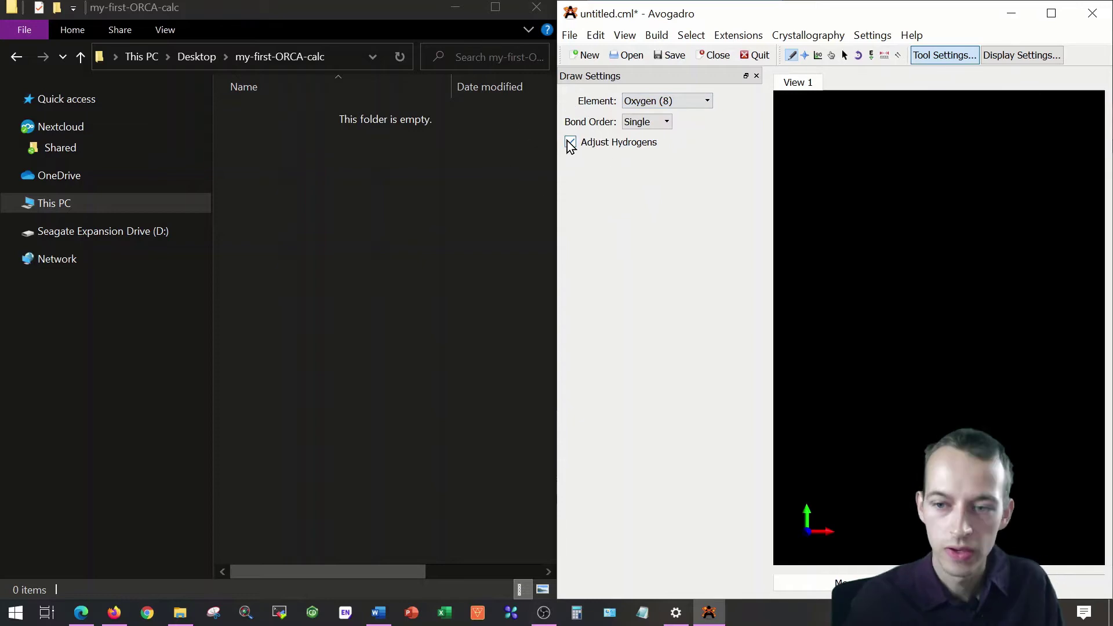
Place one oxygen atom, then draw two hydrogens bonded to its right and left
click(570, 142)
click(927, 145)
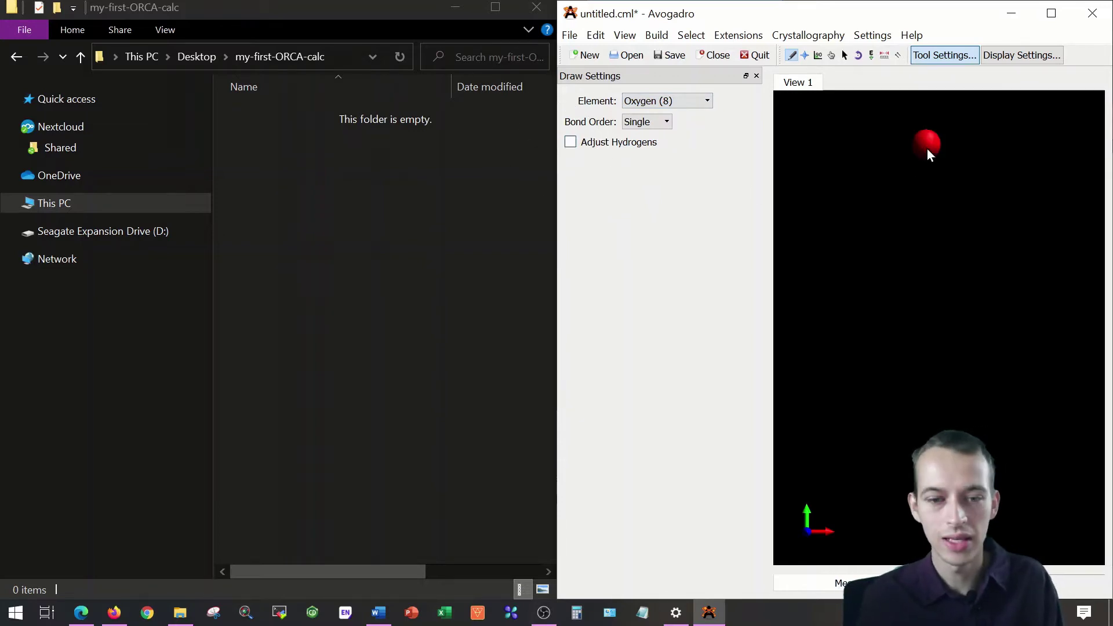
click(698, 103)
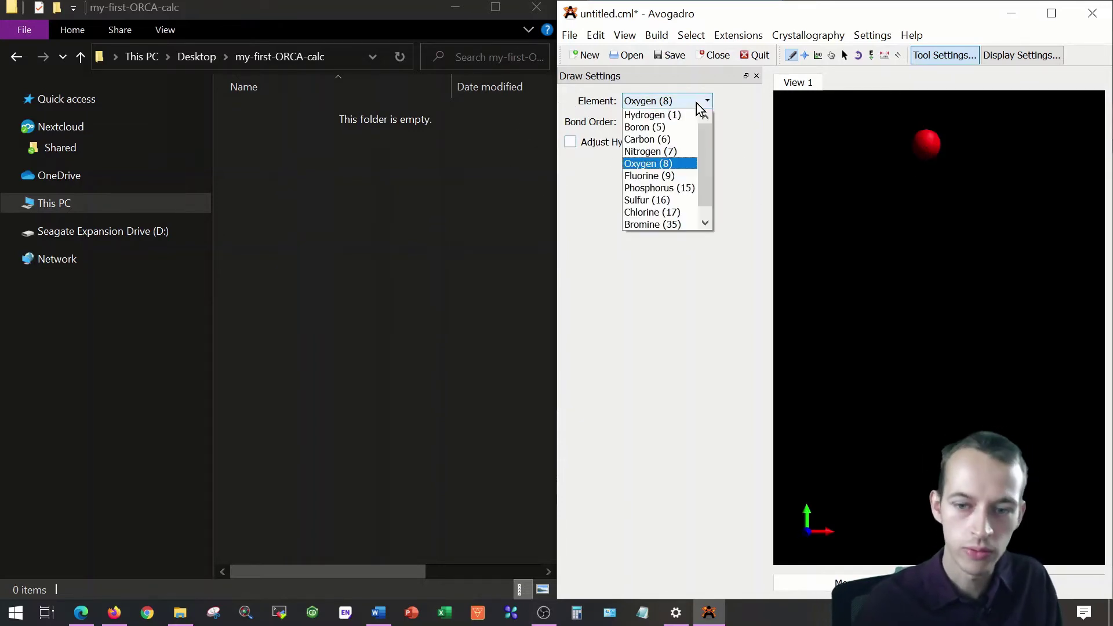
click(691, 112)
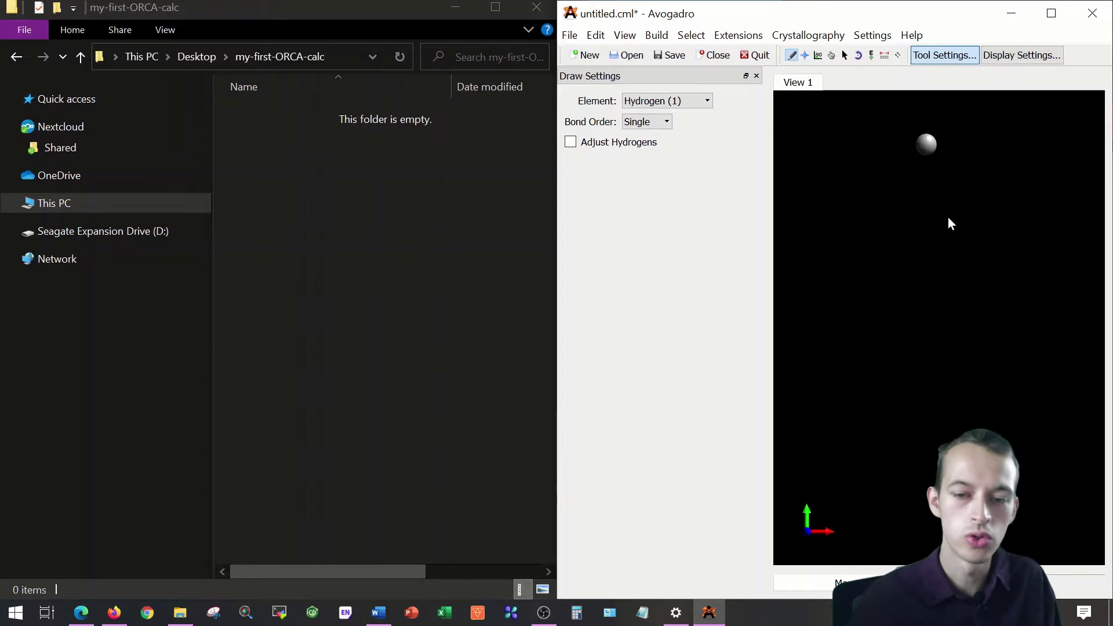
key(ctrl+z)
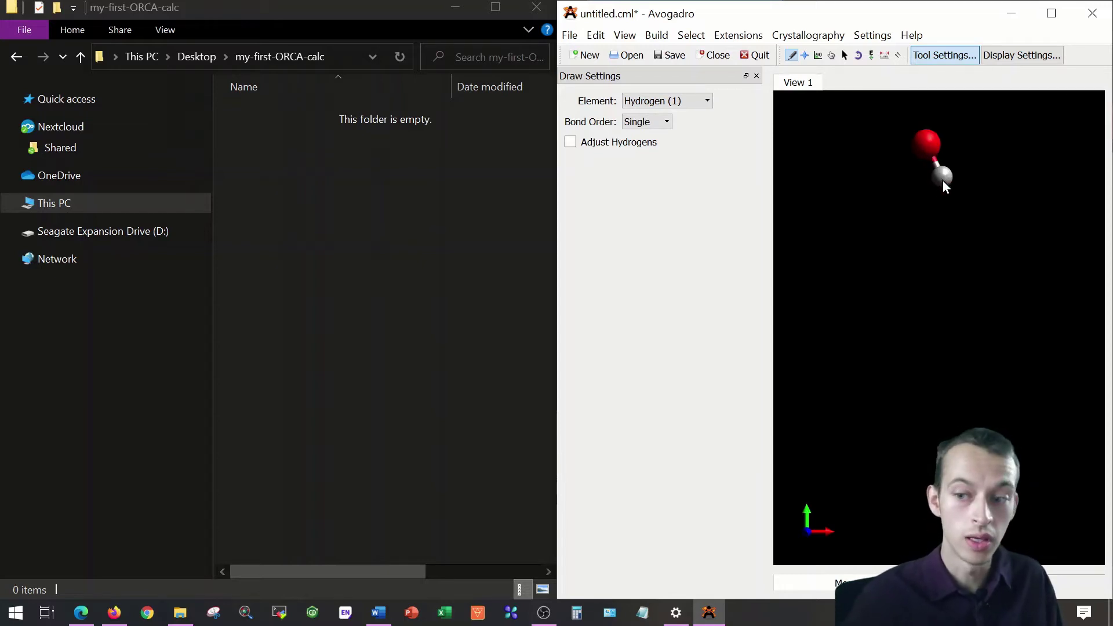
drag(941, 205, 982, 180)
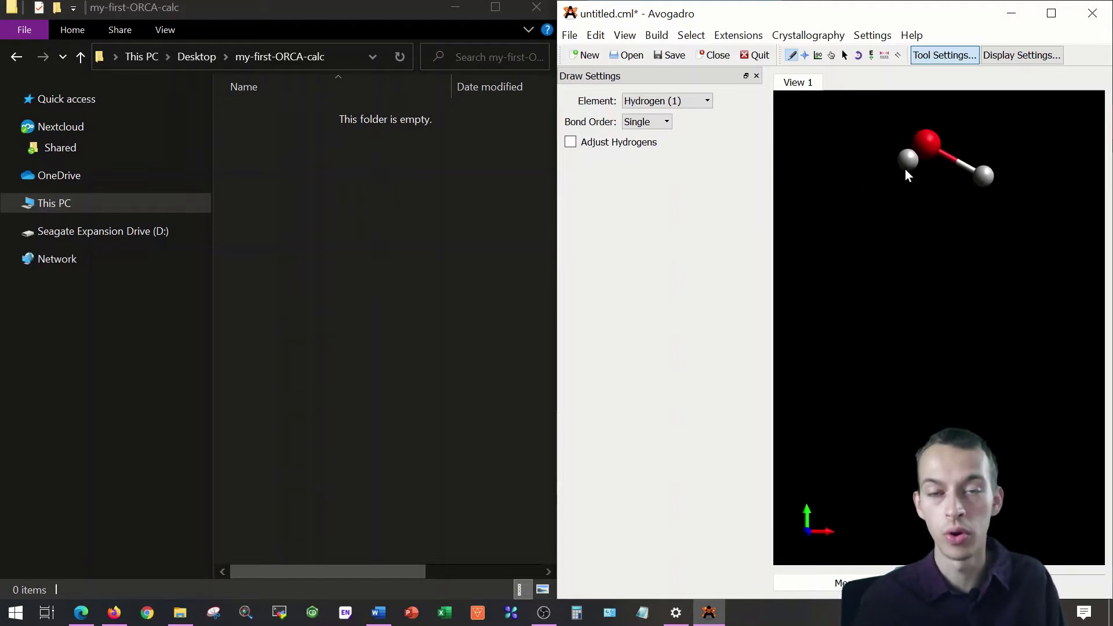
drag(864, 191, 876, 186)
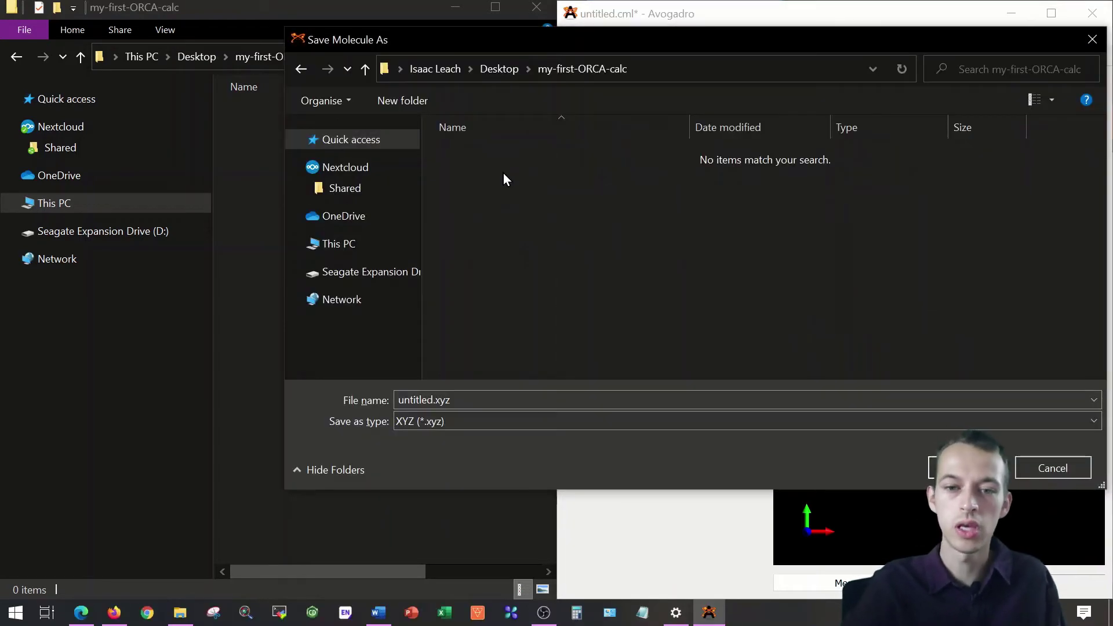
Keep the XYZ (*.xyz) file type and save the molecule under the name inp
click(458, 420)
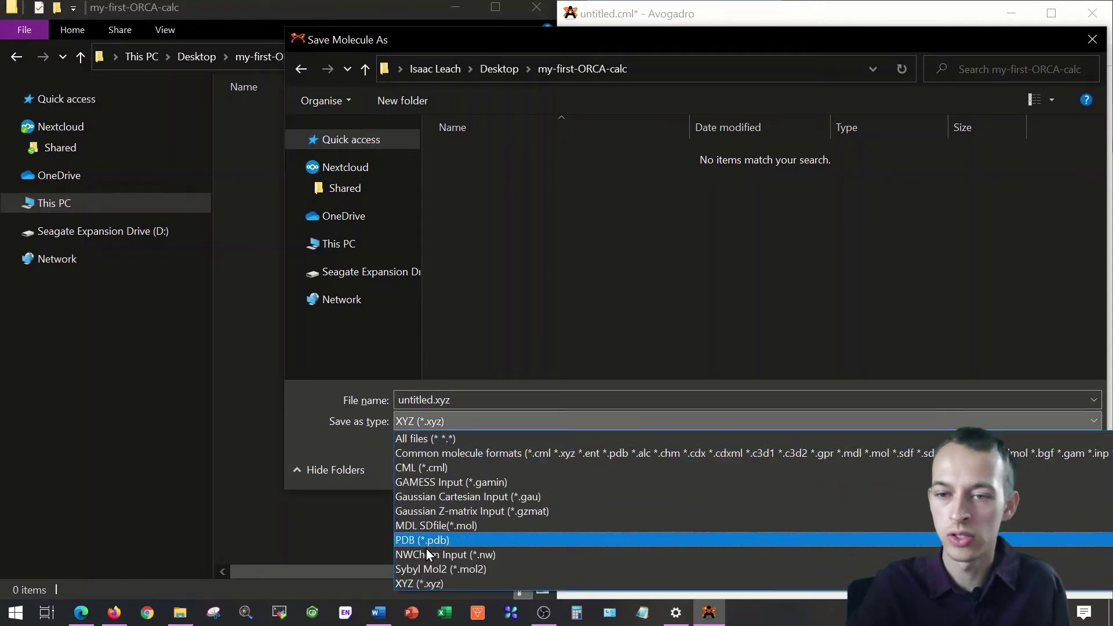
click(419, 583)
click(421, 400)
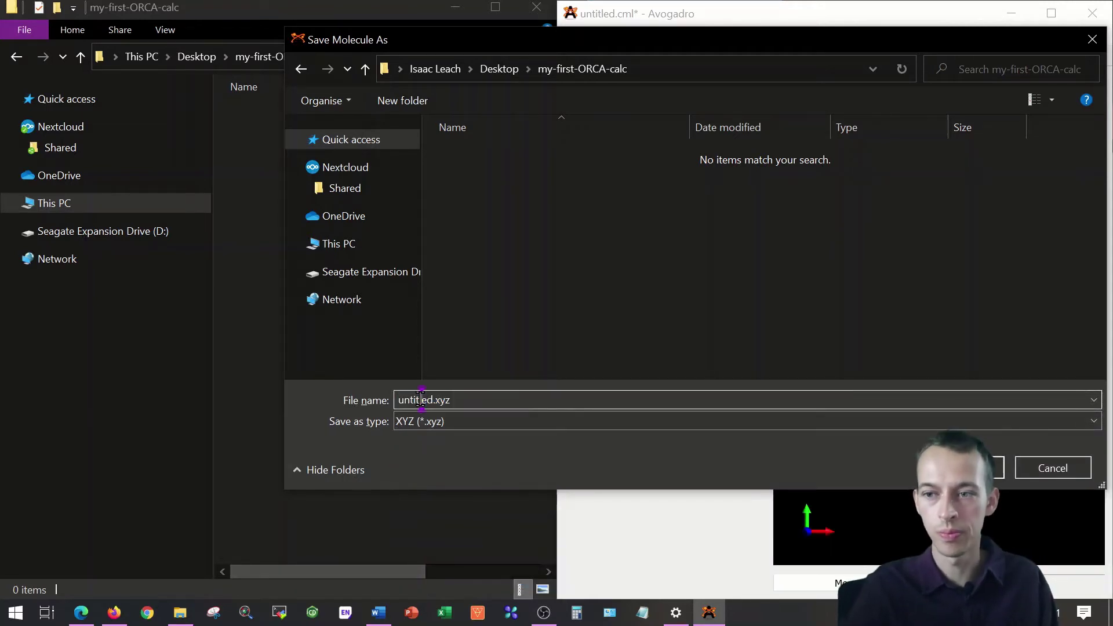
drag(431, 400, 393, 400)
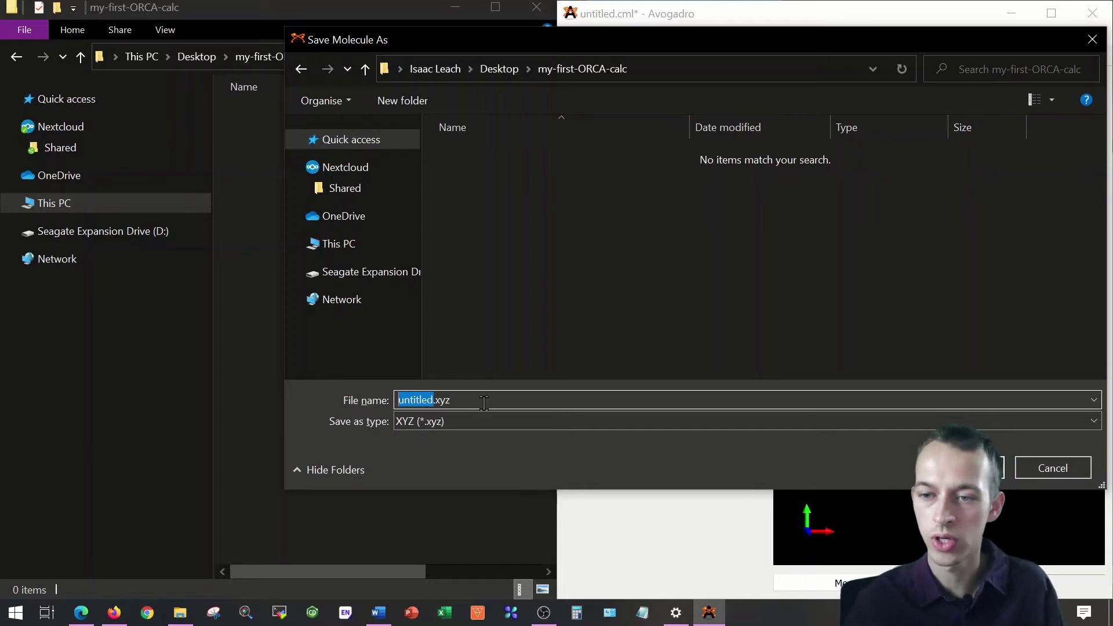
text(inp)
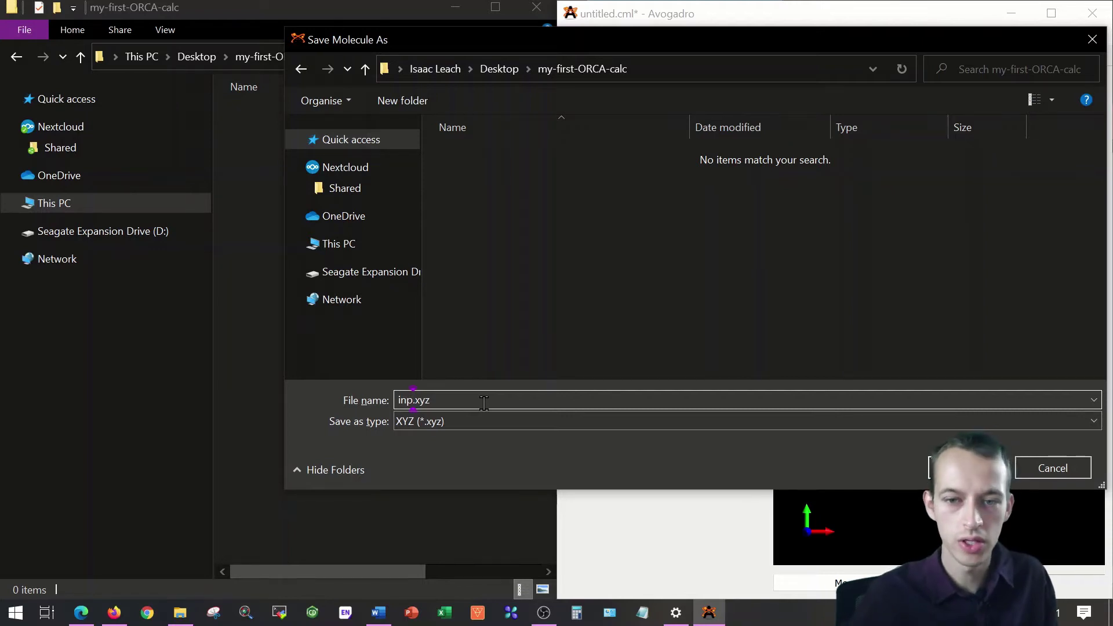
key(Return)
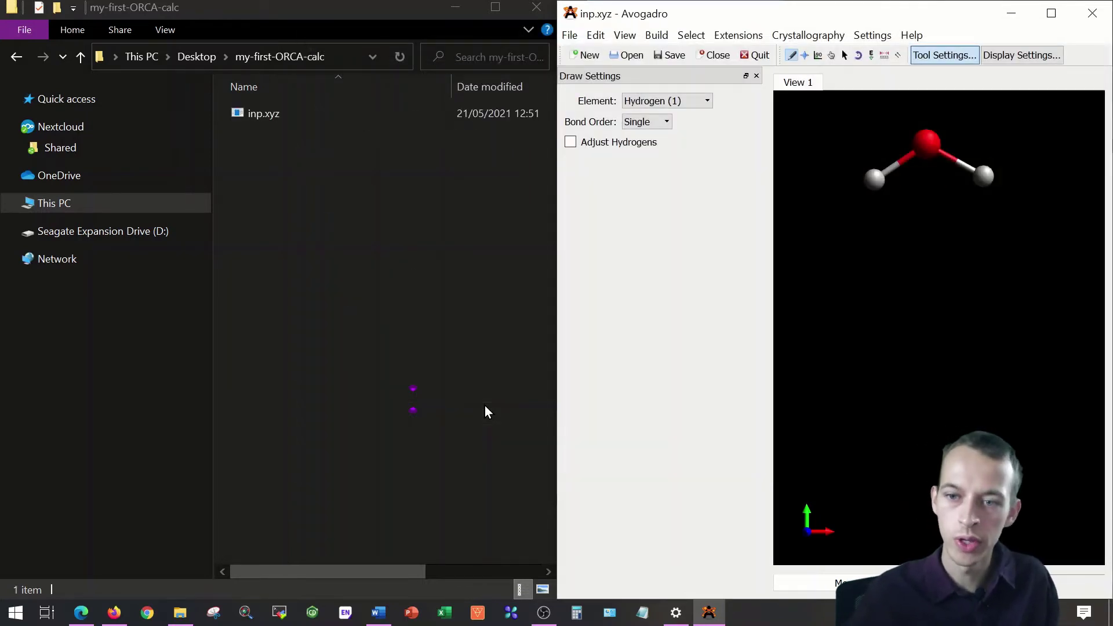
Open inp.xyz from the my-first-ORCA-calc folder in Notepad
click(403, 314)
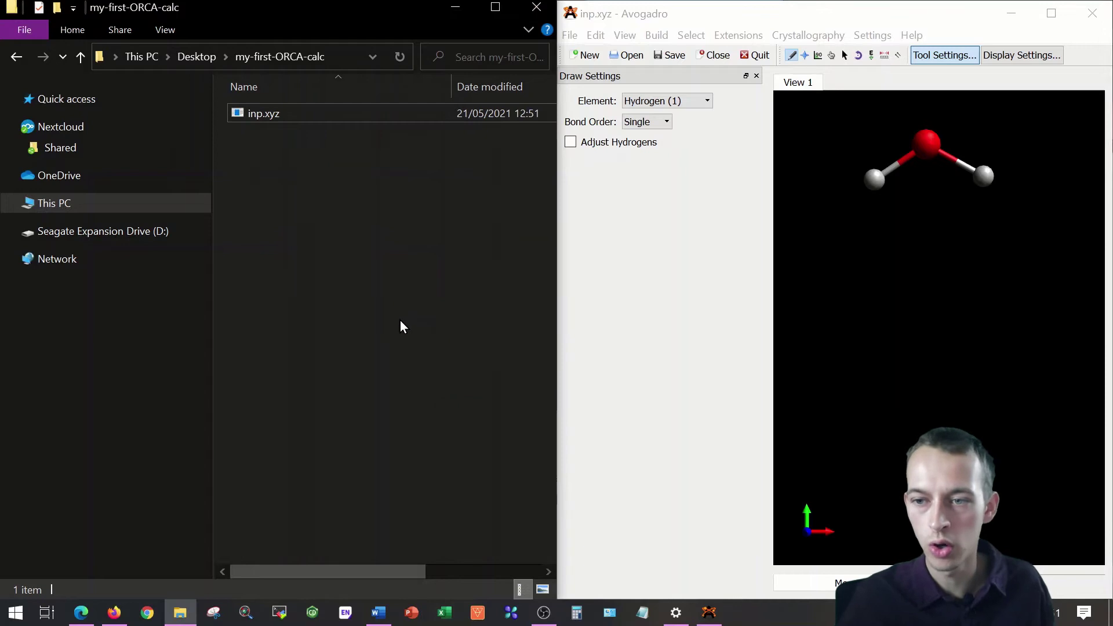
click(266, 113)
right_click(267, 113)
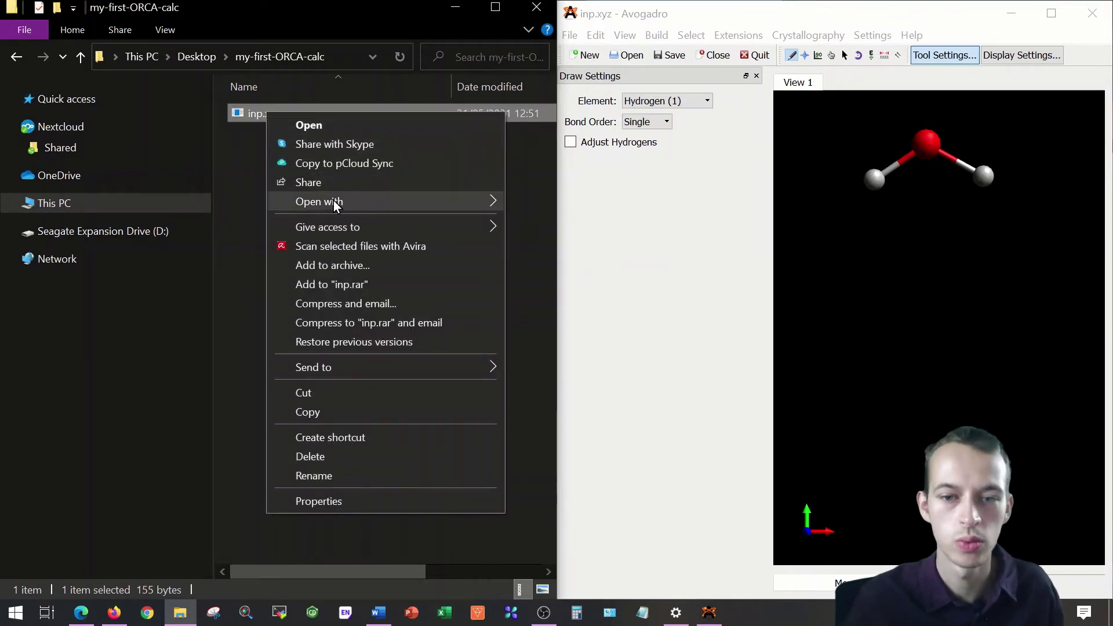
mouse_move(318, 202)
click(533, 203)
Copy the three atom coordinate lines and start a new Notepad document
drag(585, 151, 58, 104)
right_click(69, 107)
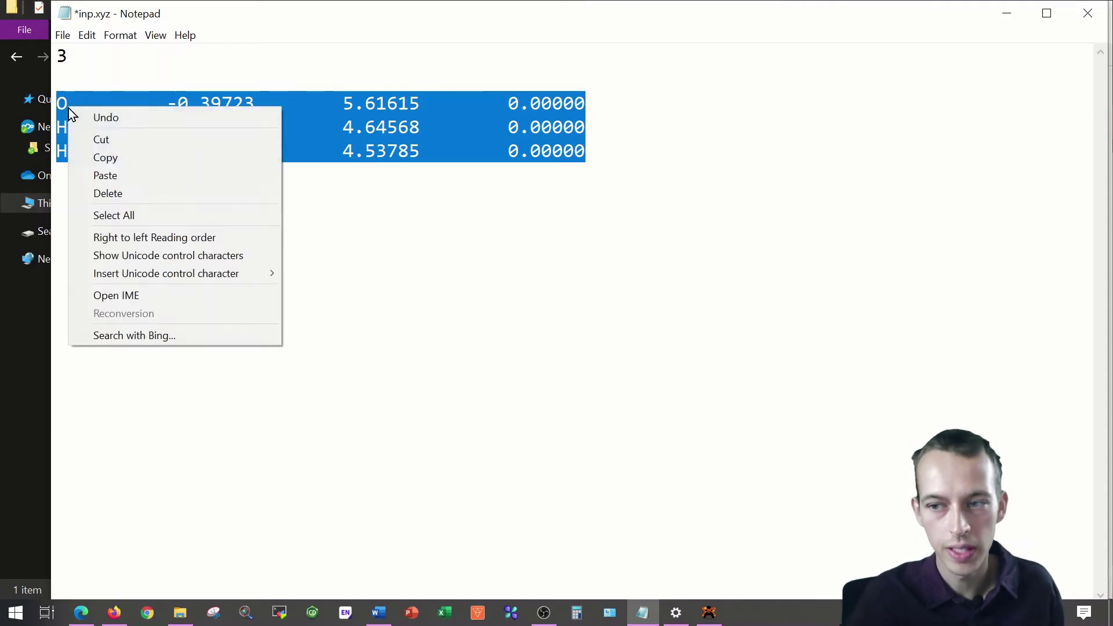
click(134, 157)
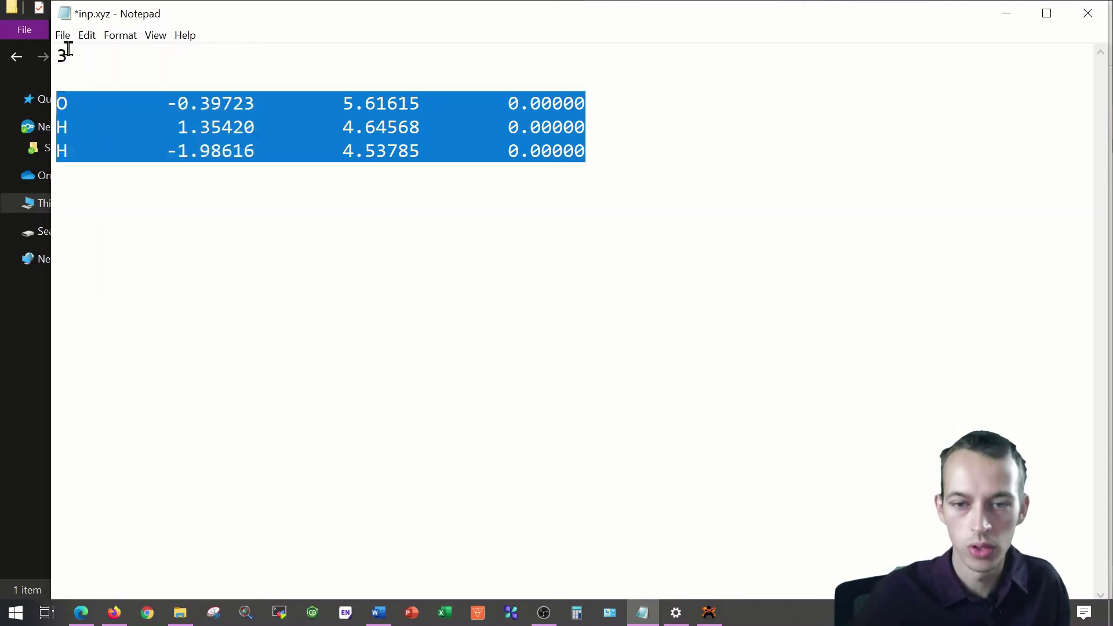
click(62, 35)
click(67, 58)
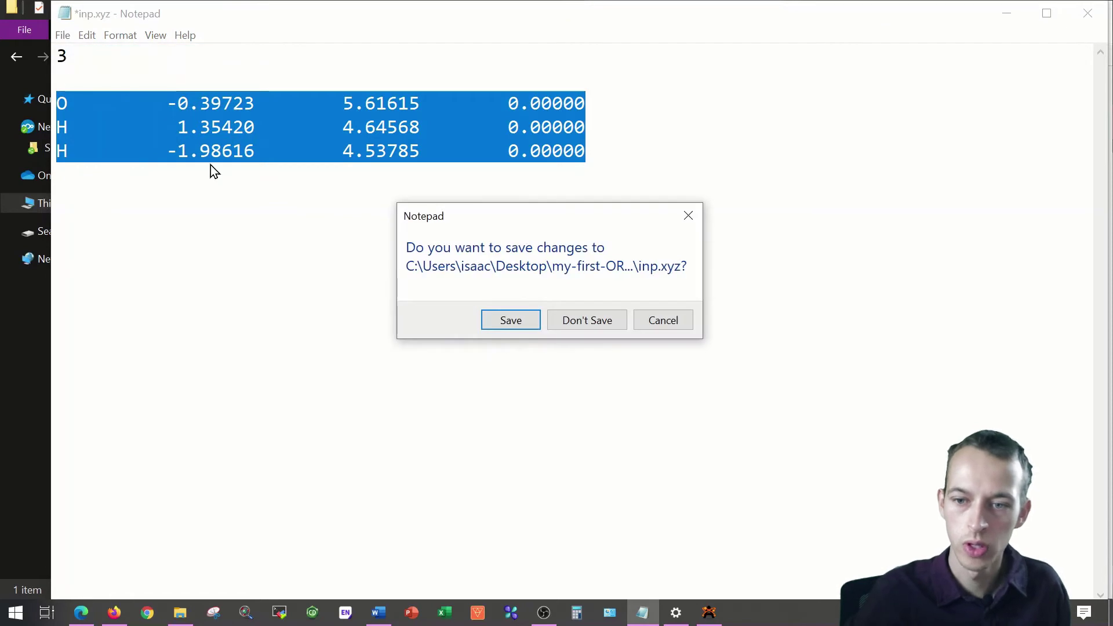
Discard inp.xyz changes and write '! Opt HF-3c' followed by a blank line
click(581, 326)
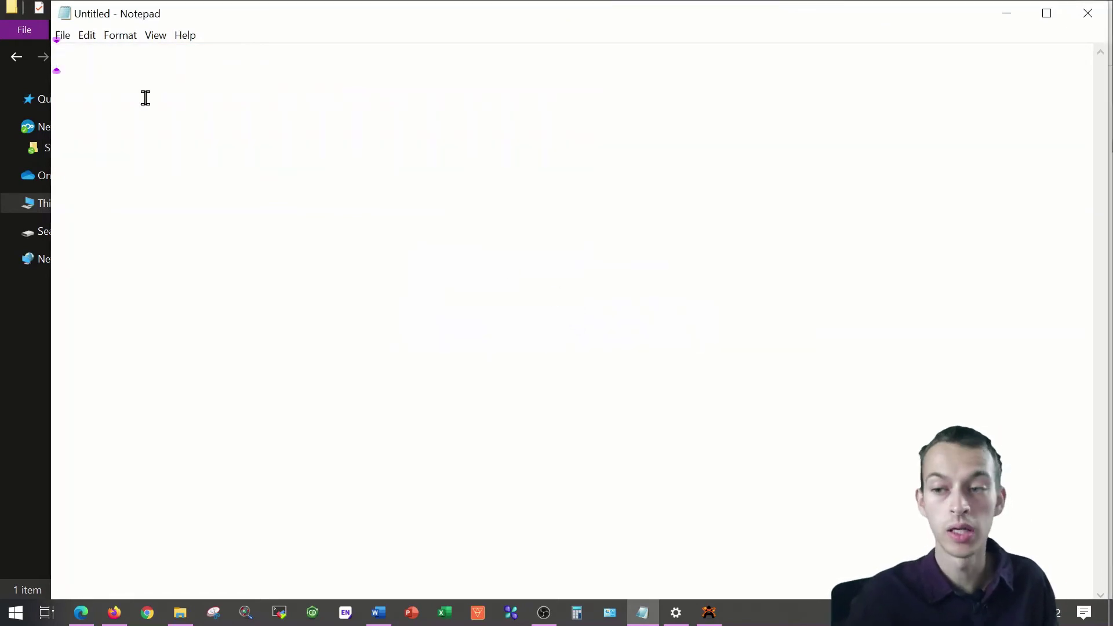
click(105, 61)
text(!)
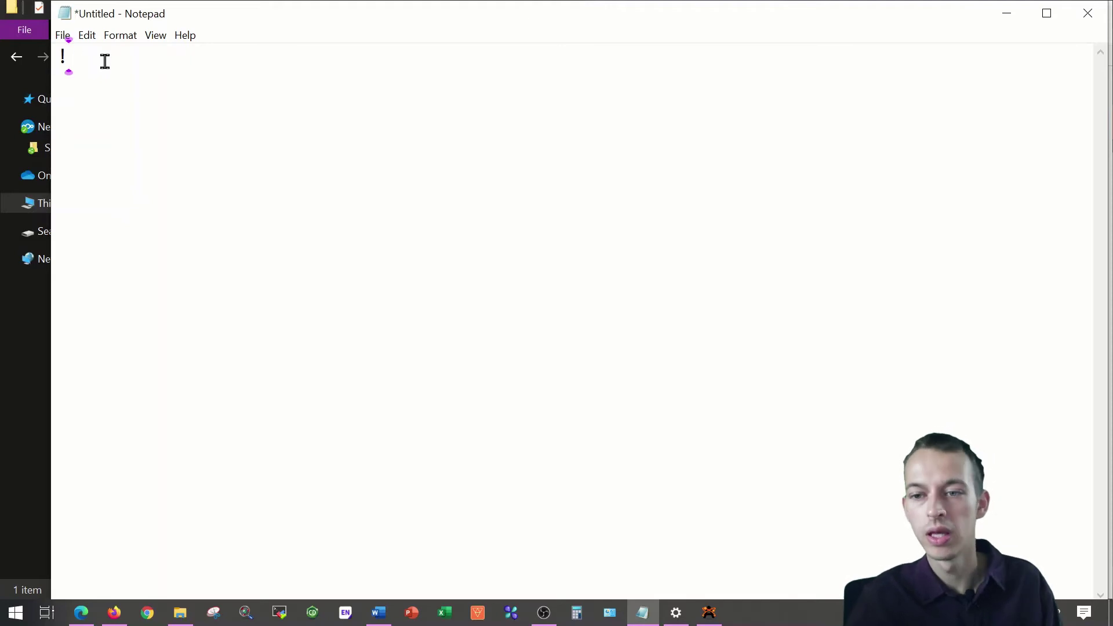
ctrl+scroll(104, 61, up, 5)
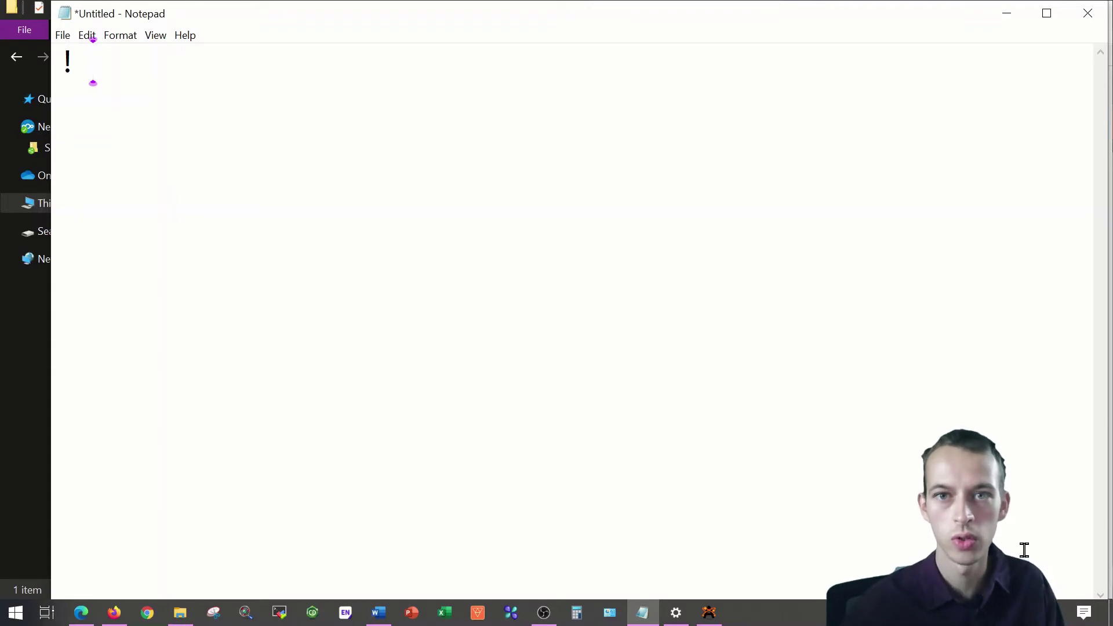
text(O)
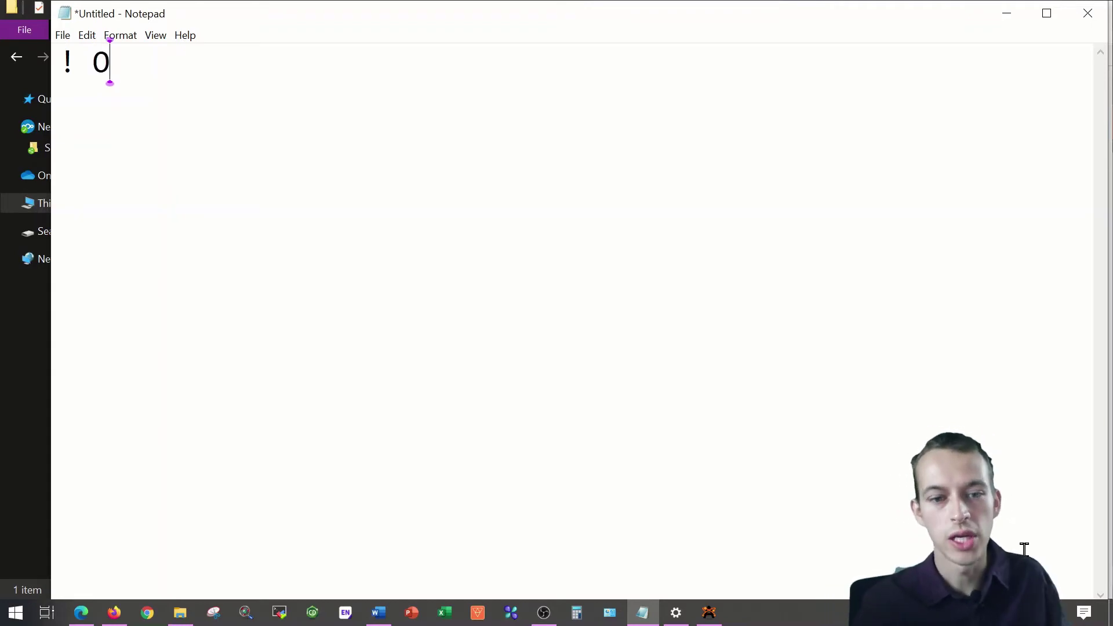
text(pt)
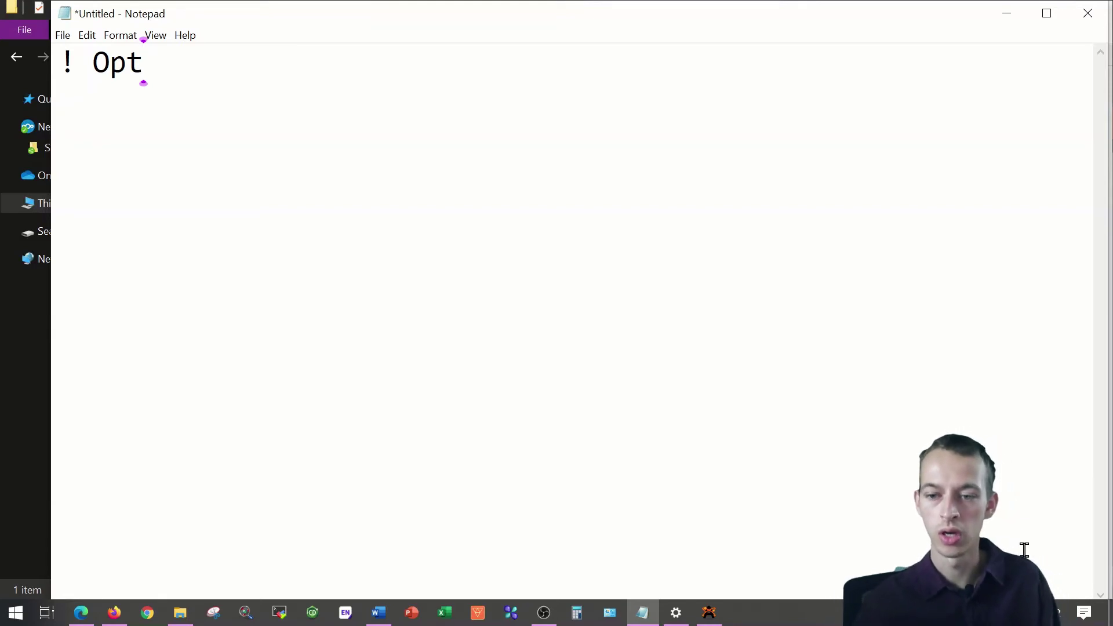
text( HF)
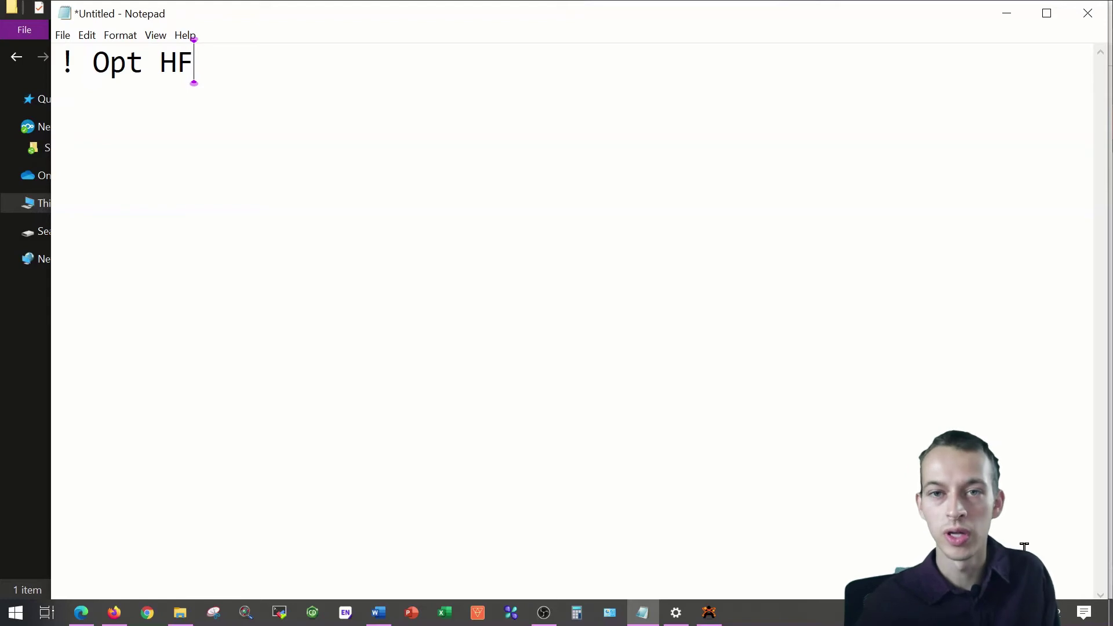
text(-3c)
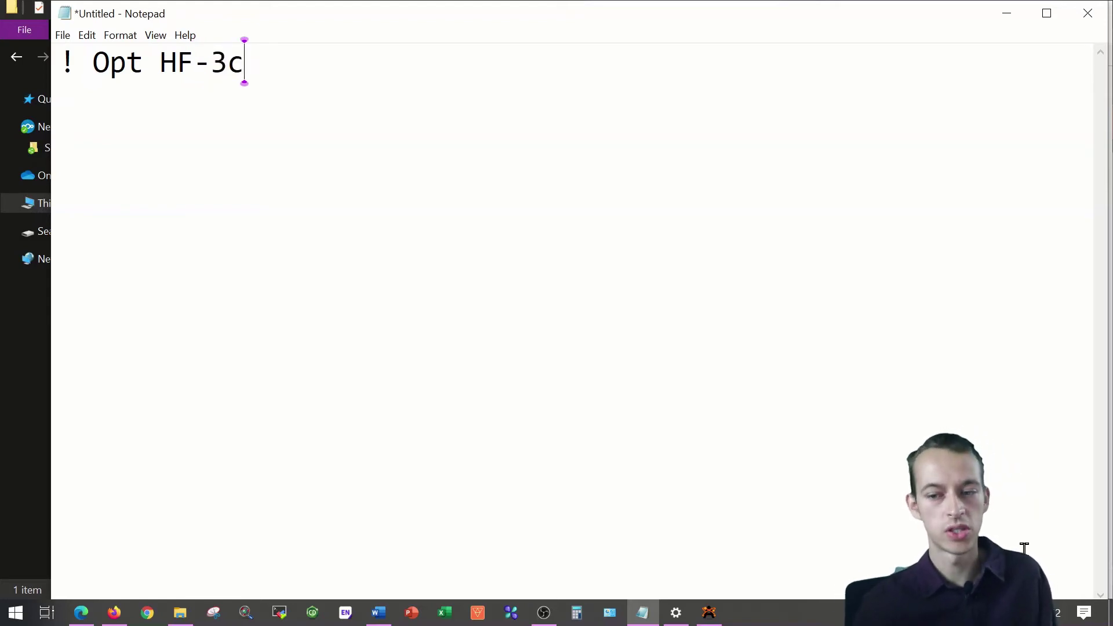
key(Return)
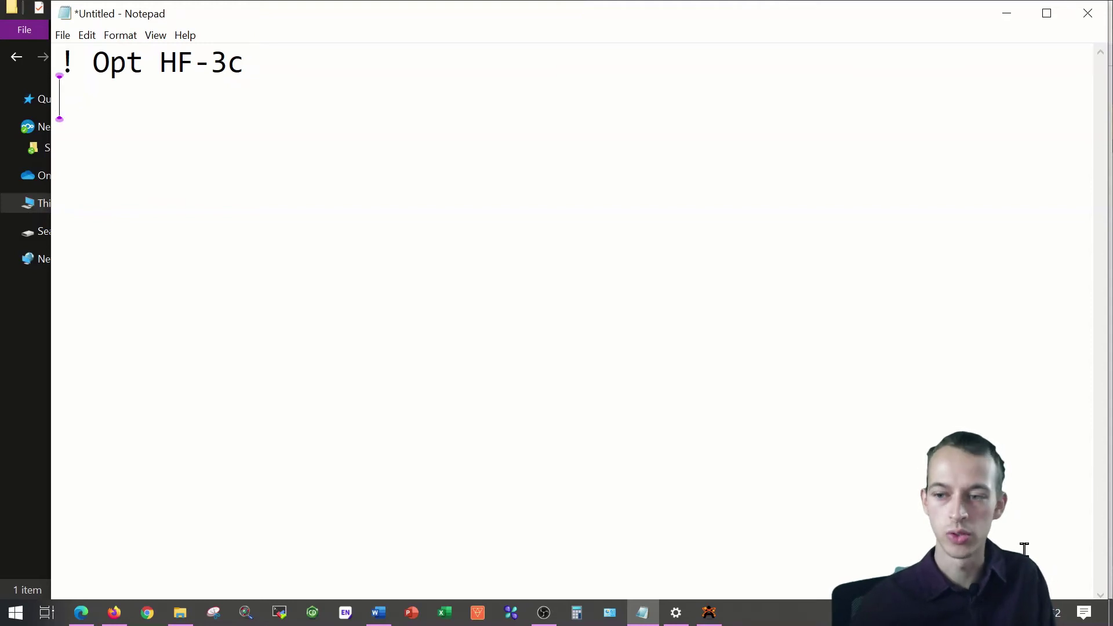
key(Return)
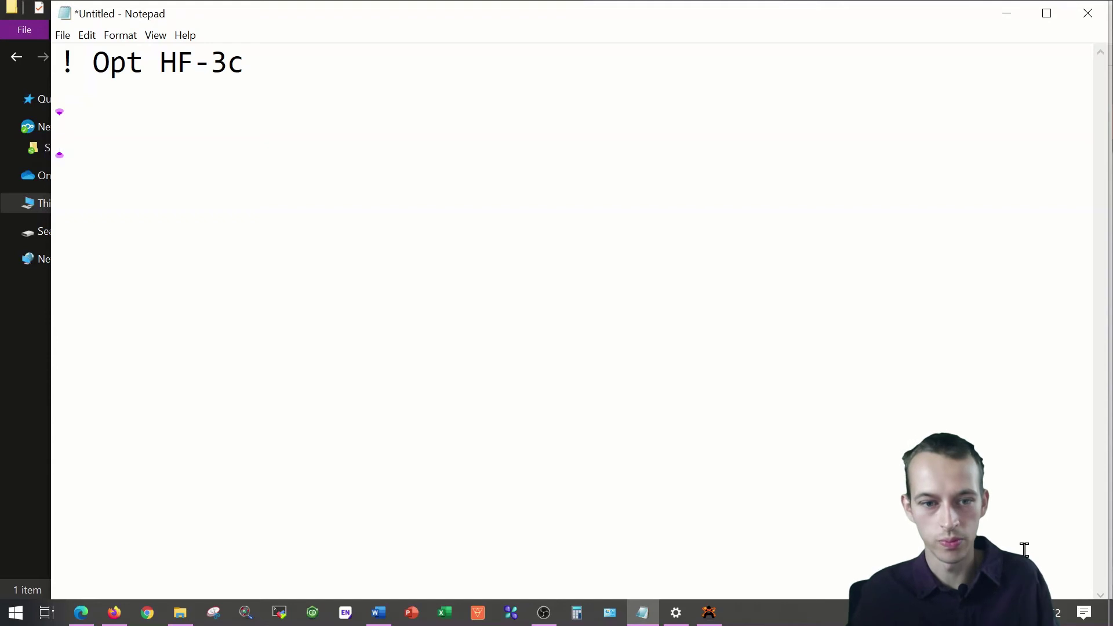
Write the coordinate header '*xyz 0 1' and begin the next line
text(*)
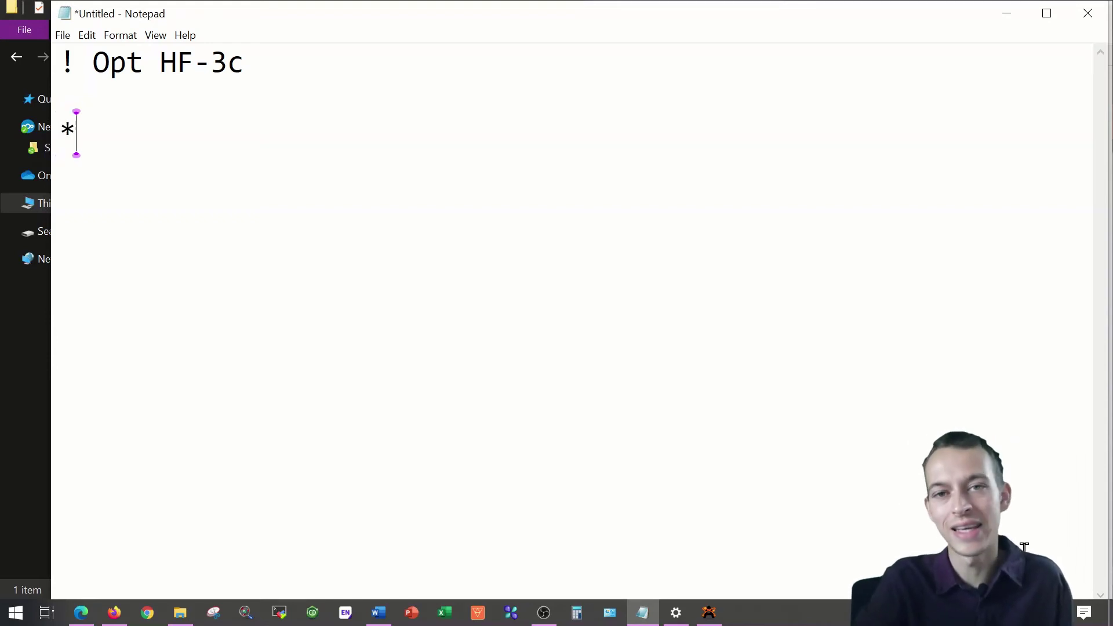
text(xyz)
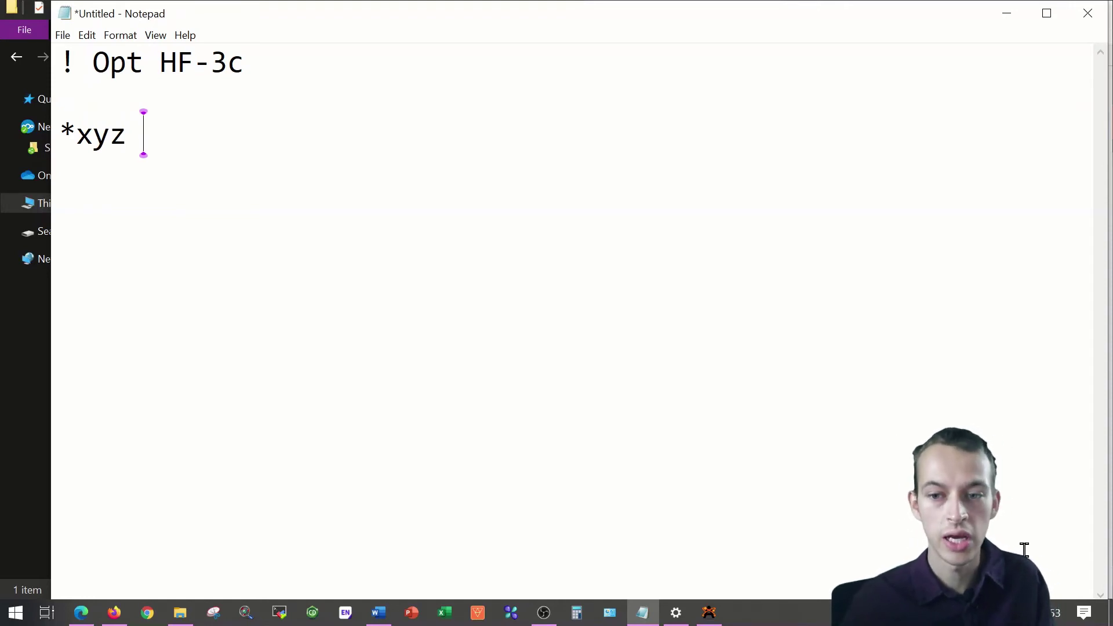
text(0)
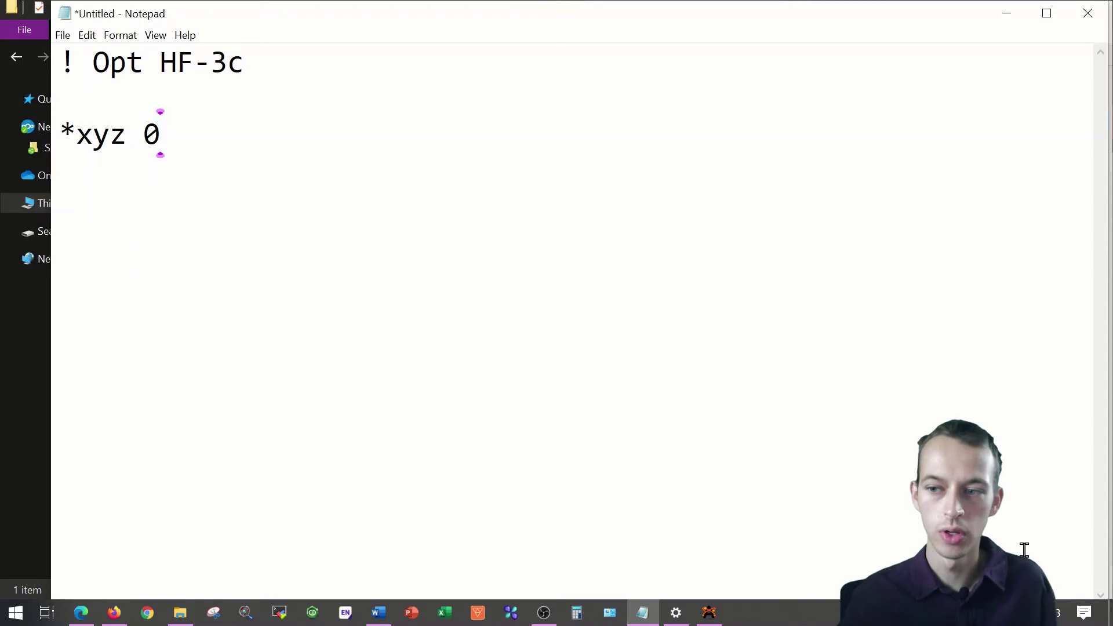
text( 1)
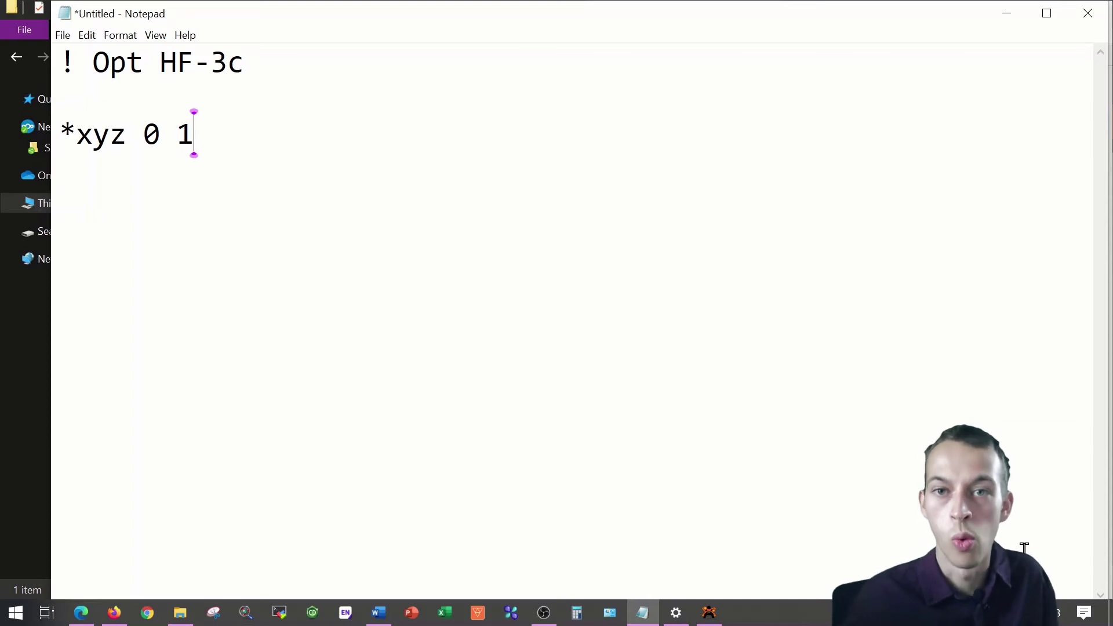
key(Return)
Paste the O, H, H coordinates and close the block with a '*' line
click(1024, 550)
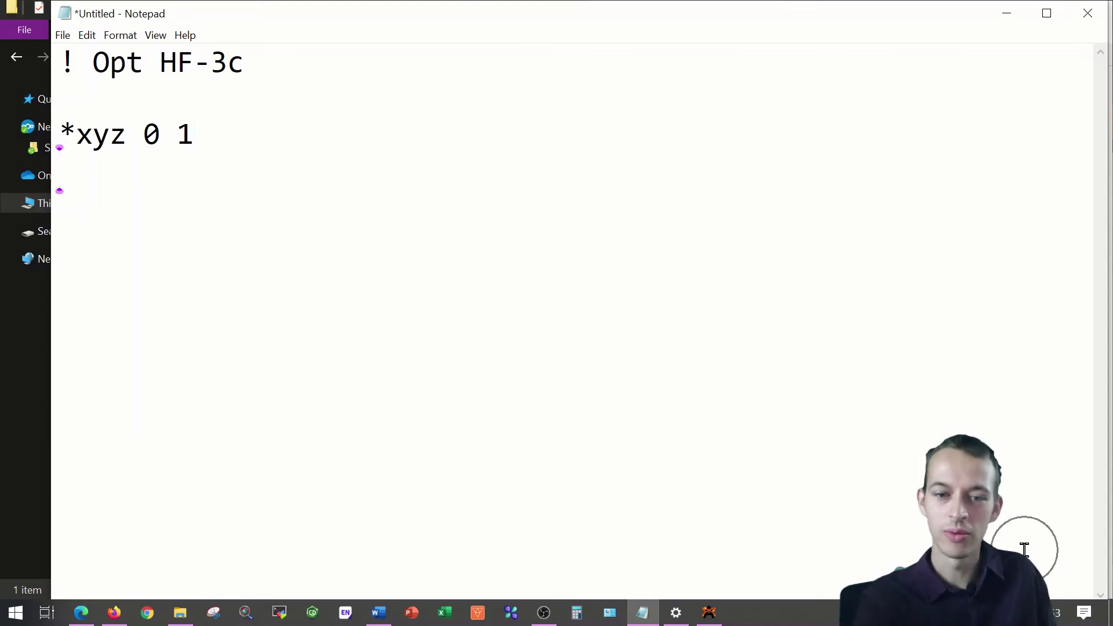
right_click(123, 164)
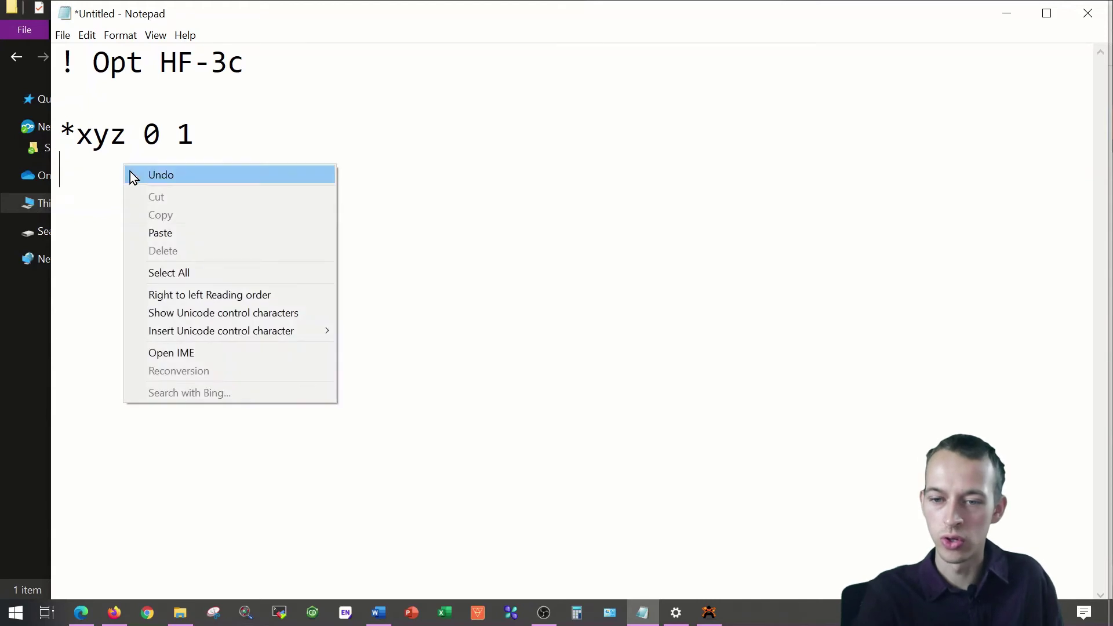
click(187, 238)
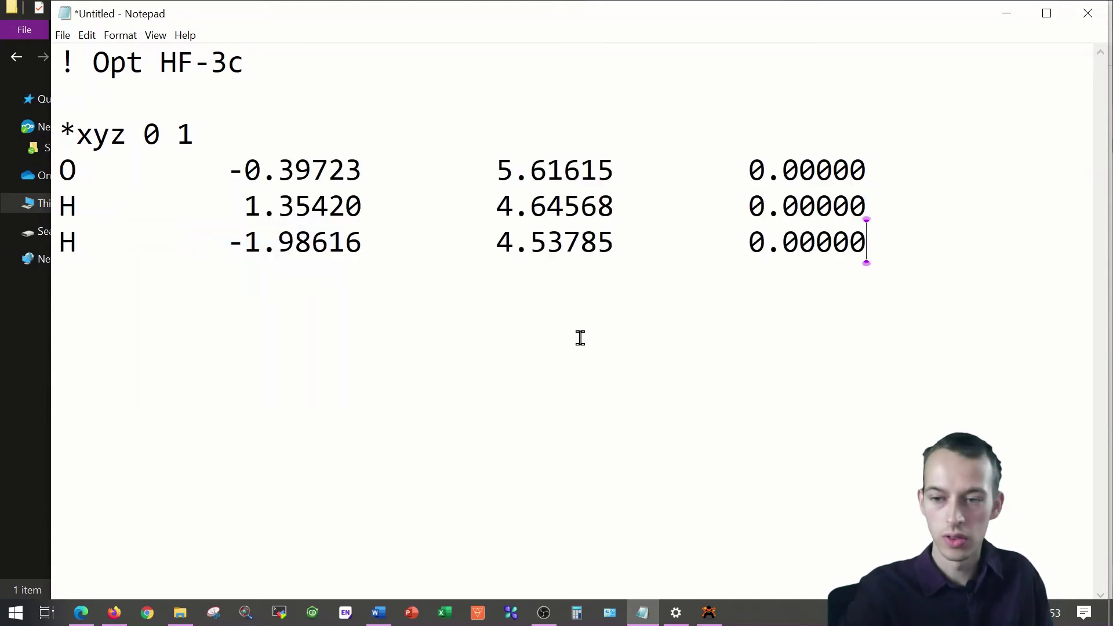
key(Return)
text(*)
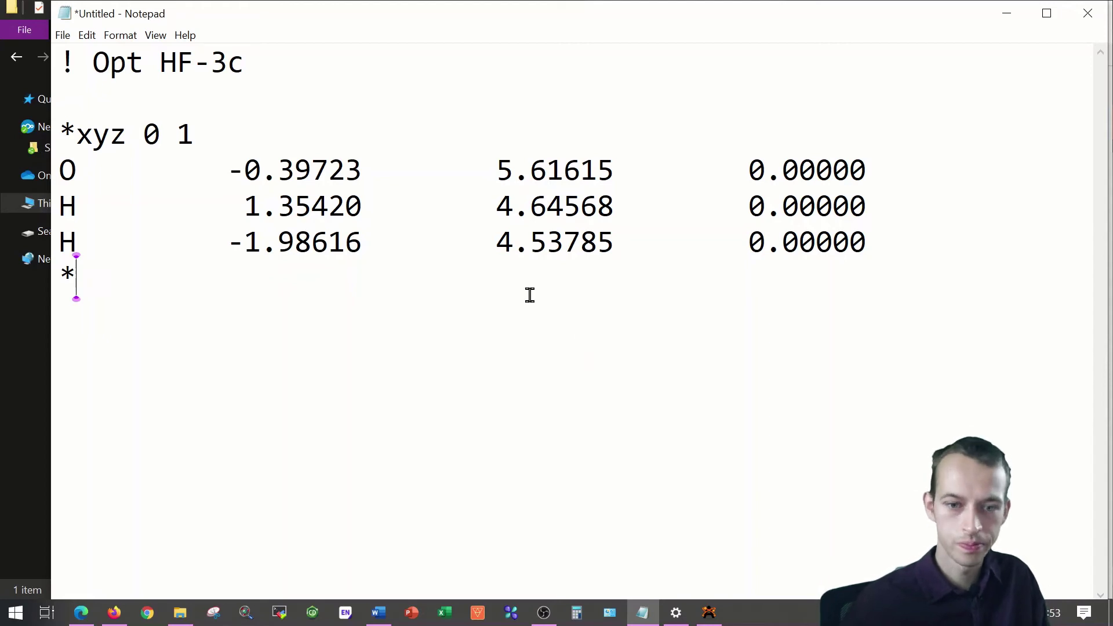
Save the input as orca.inp with file type set to All Files
click(63, 35)
click(111, 105)
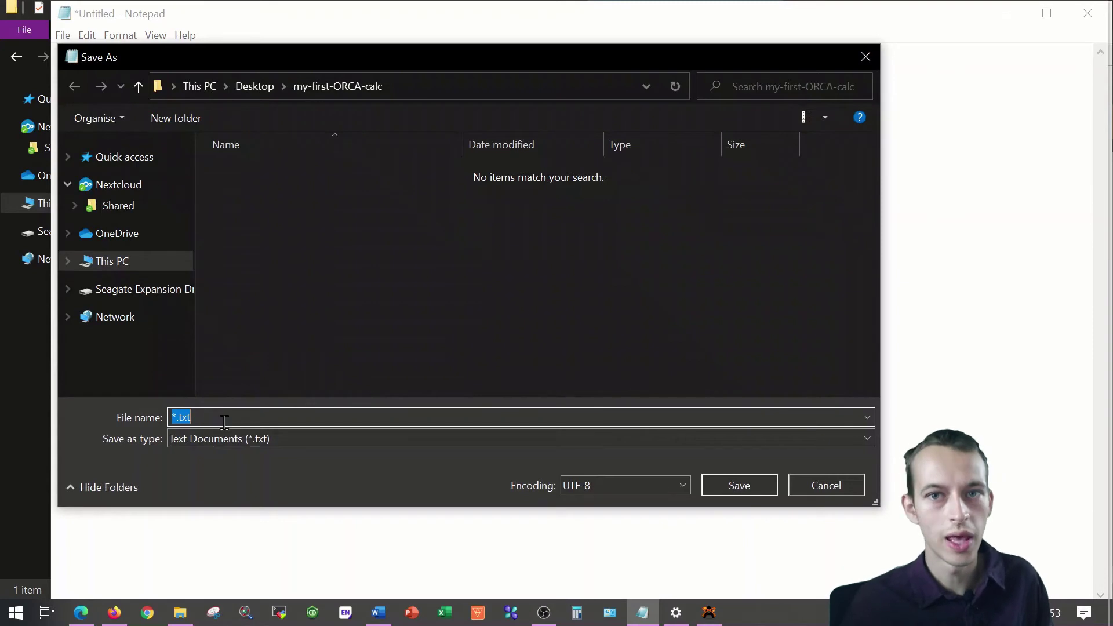
click(241, 434)
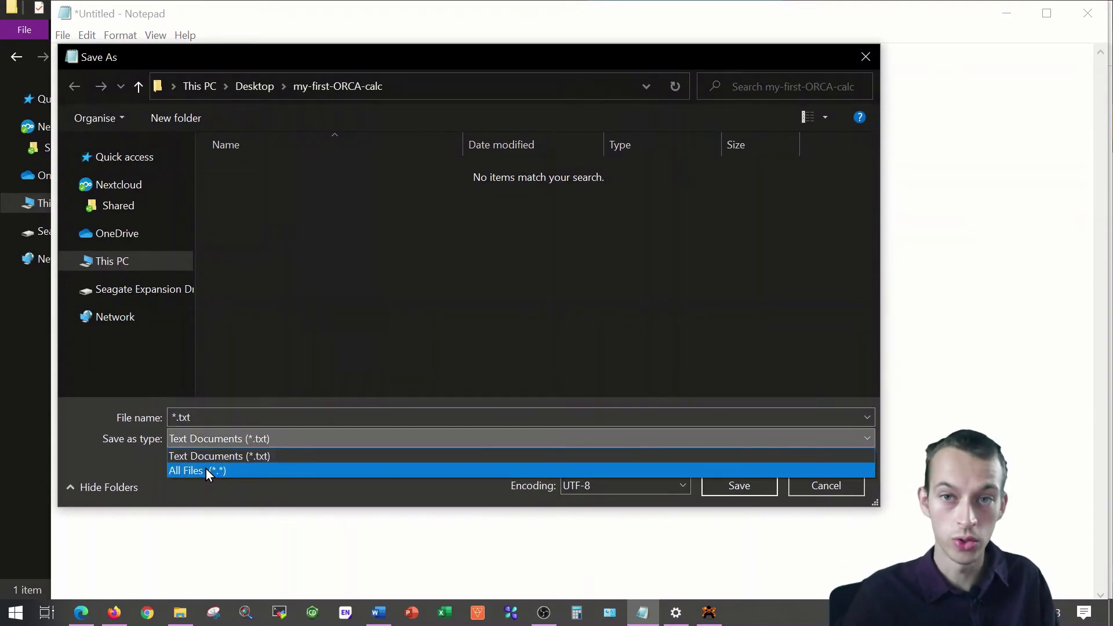
click(228, 470)
text(orca.inp)
key(Return)
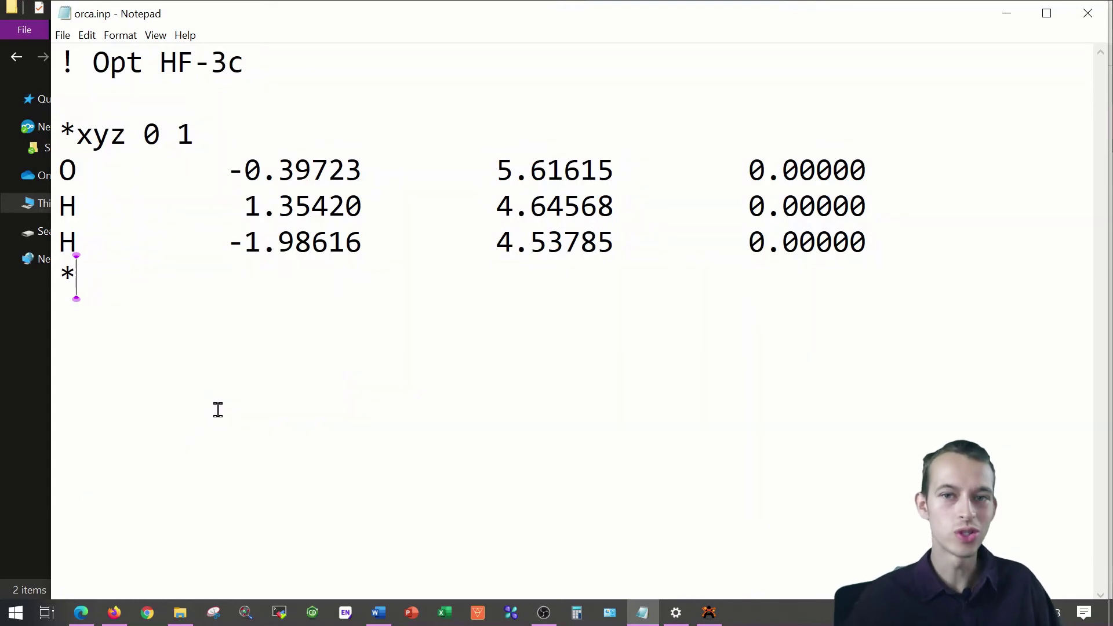
Close Notepad and open Command Prompt snapped to the right half with a larger font
click(1087, 12)
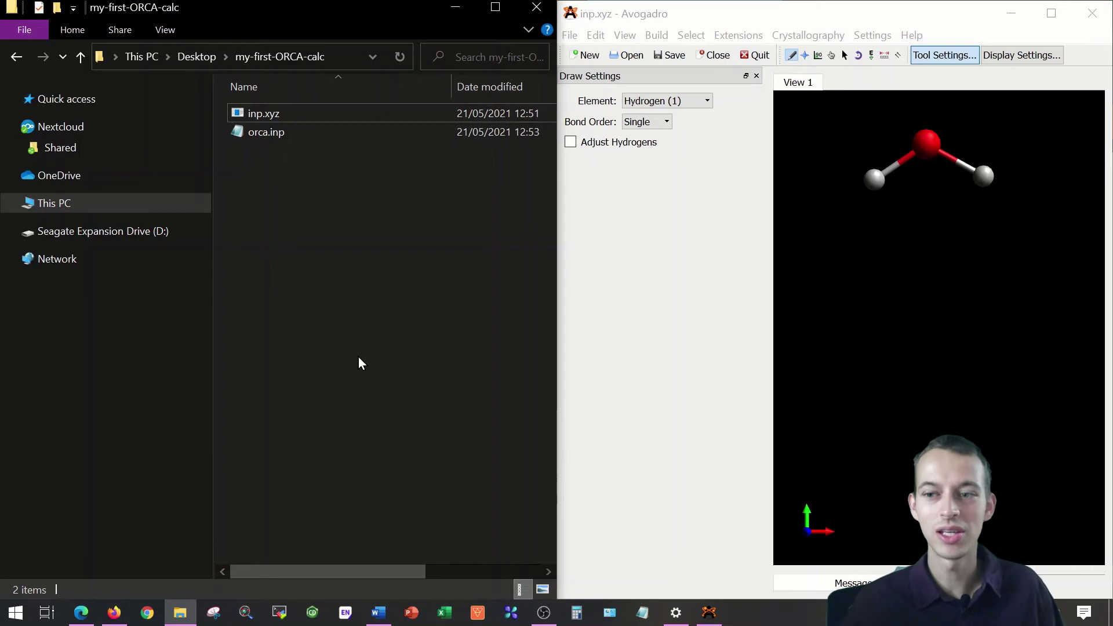
key(super)
text(cmd)
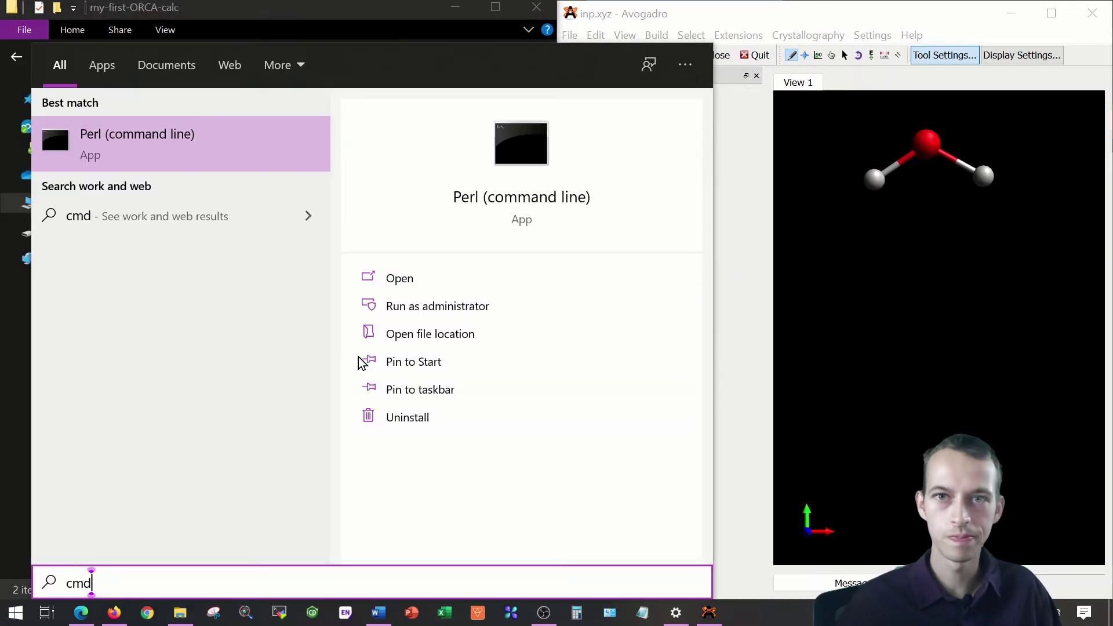
key(Return)
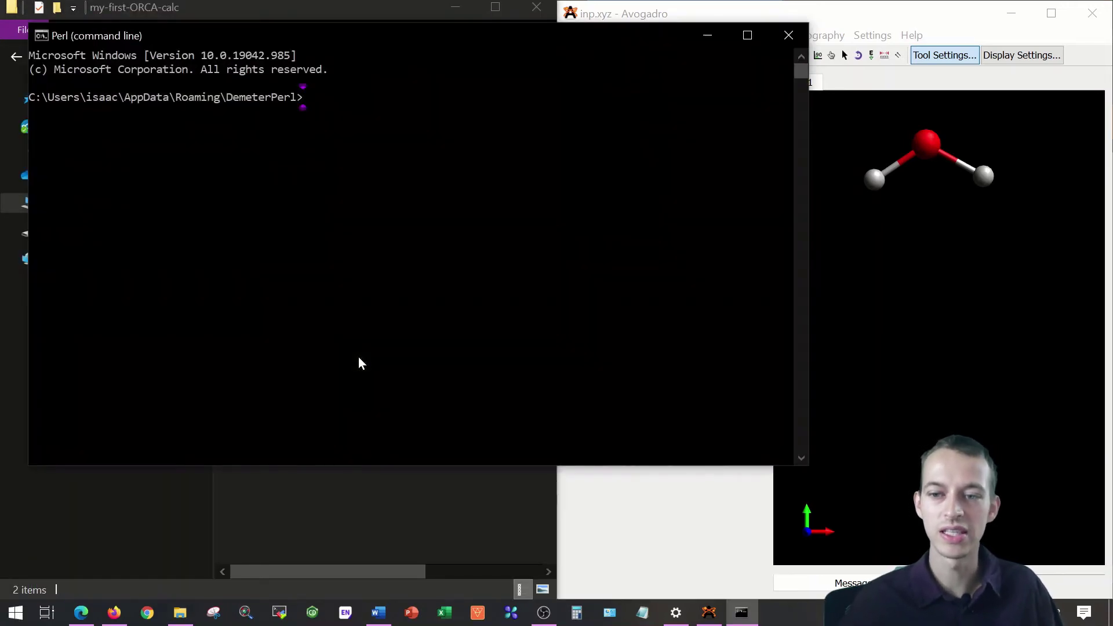
drag(377, 36, 1110, 137)
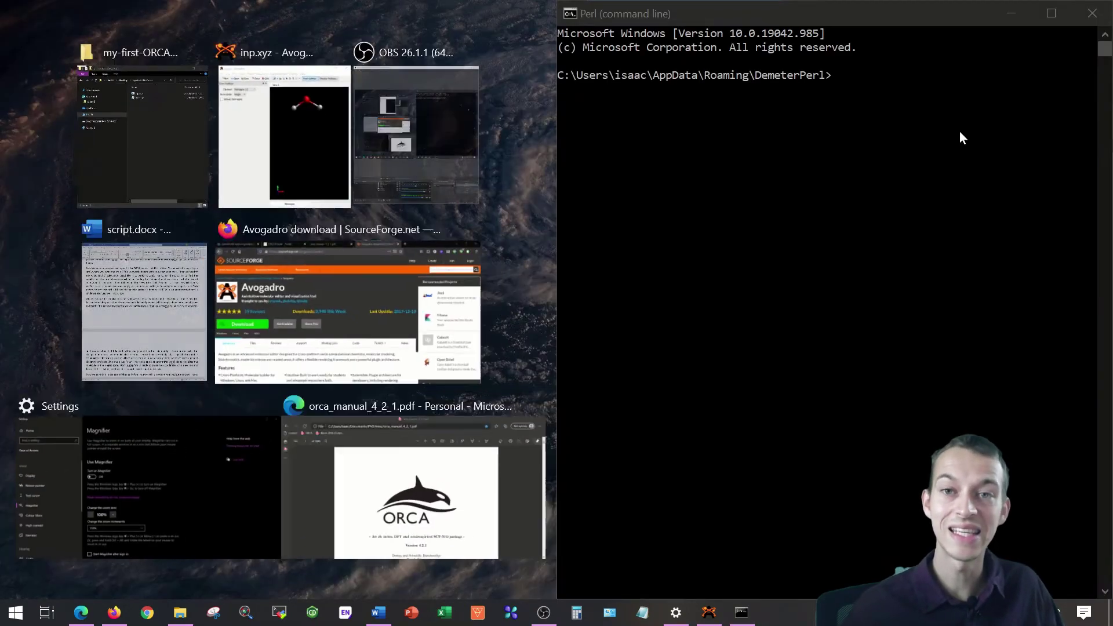
click(911, 91)
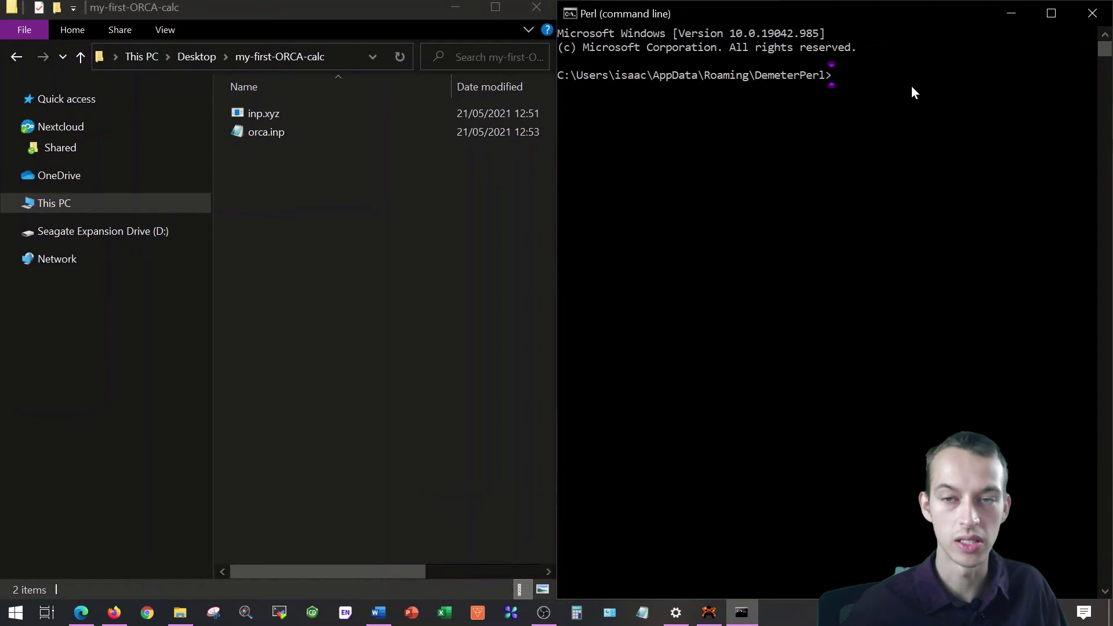
ctrl+scroll(911, 86, up, 3)
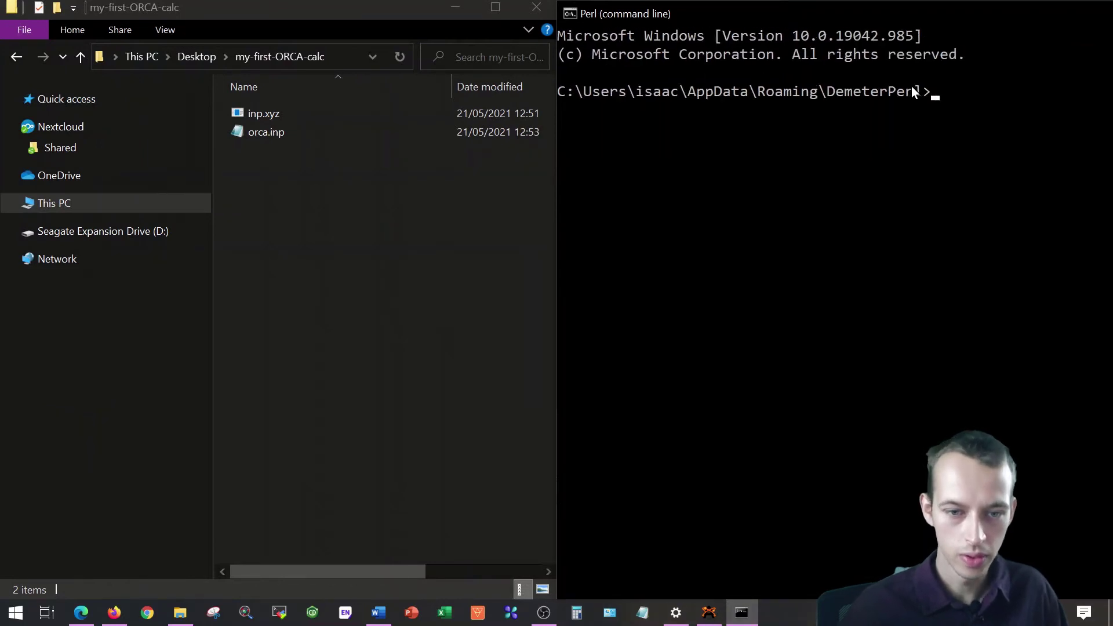
Type 'cd' at the prompt and select the folder path in Explorer's address bar
click(916, 158)
text(cd)
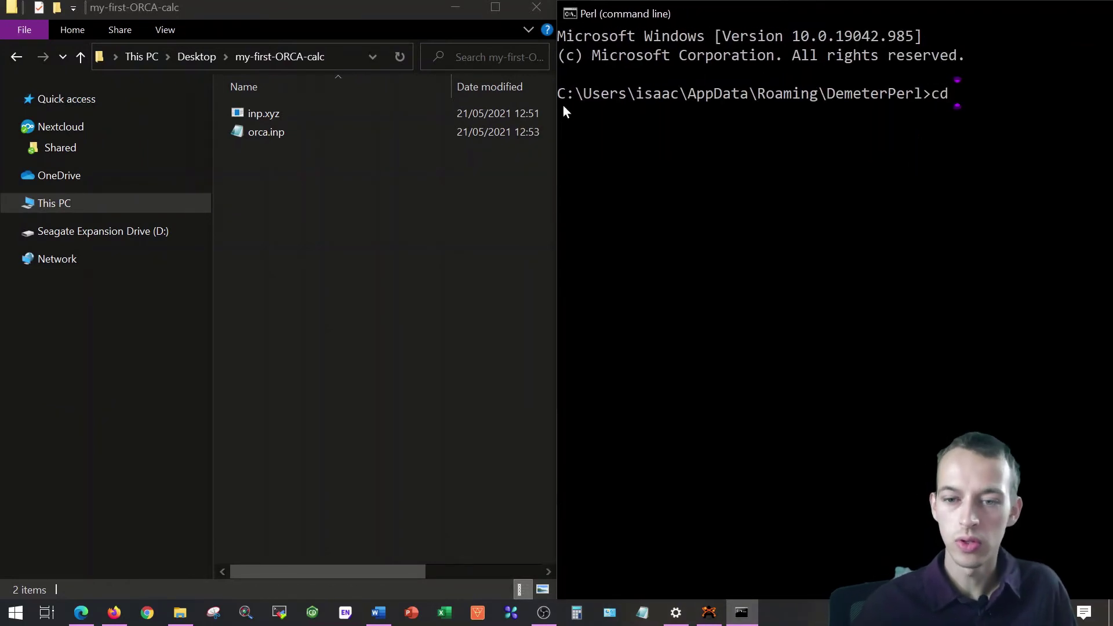
click(343, 56)
drag(333, 56, 95, 56)
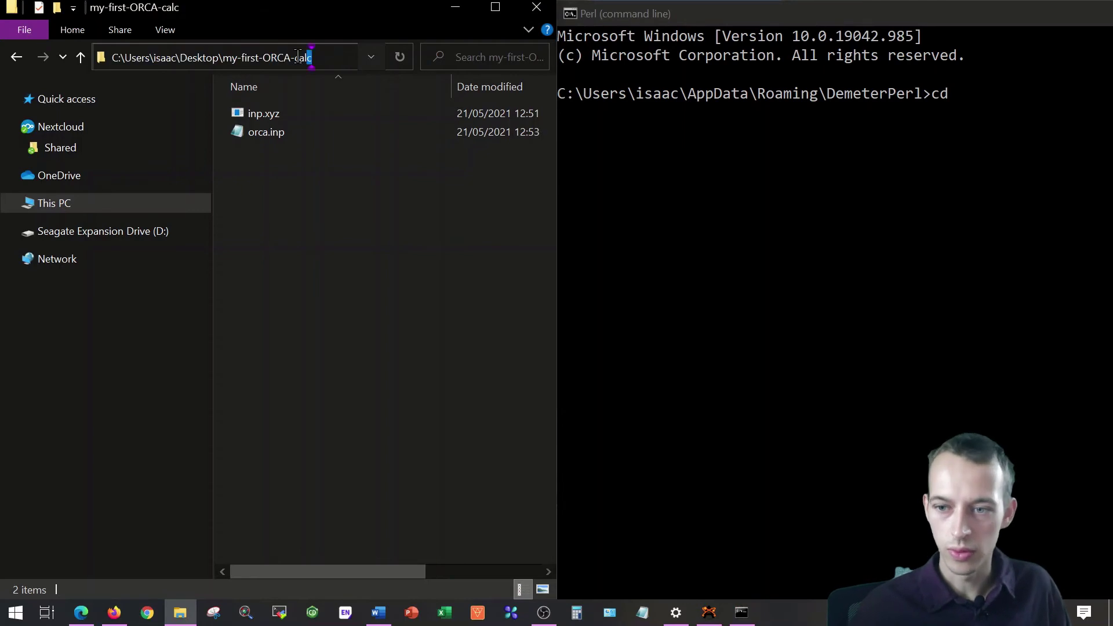
Change the console into the my-first-ORCA-calc folder by pasting its copied path after cd
right_click(183, 56)
click(301, 102)
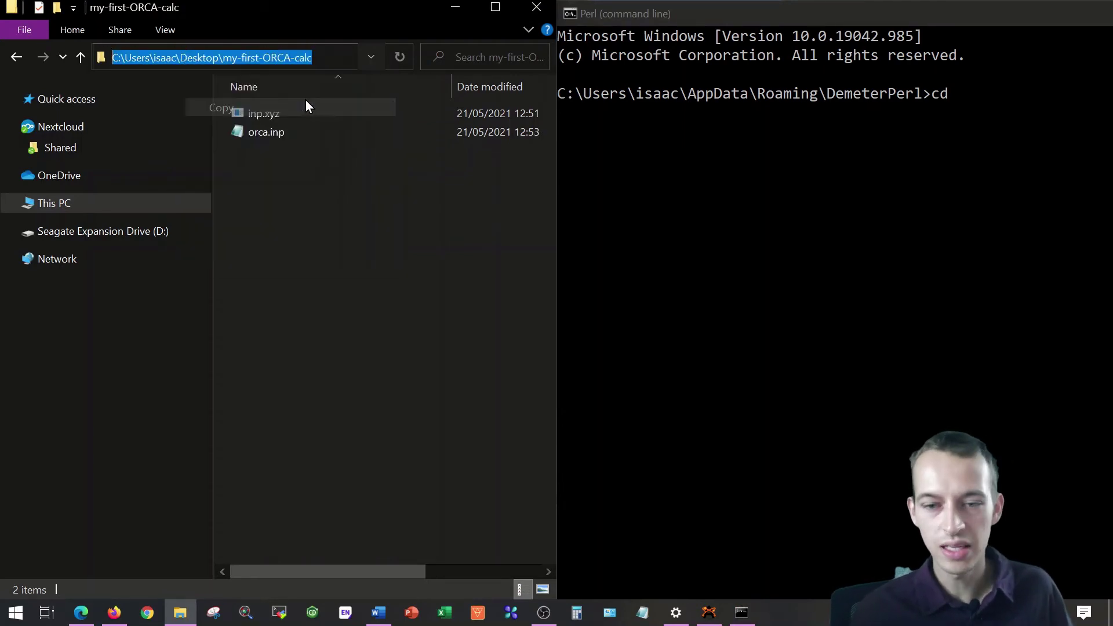
click(956, 96)
key(ctrl+v)
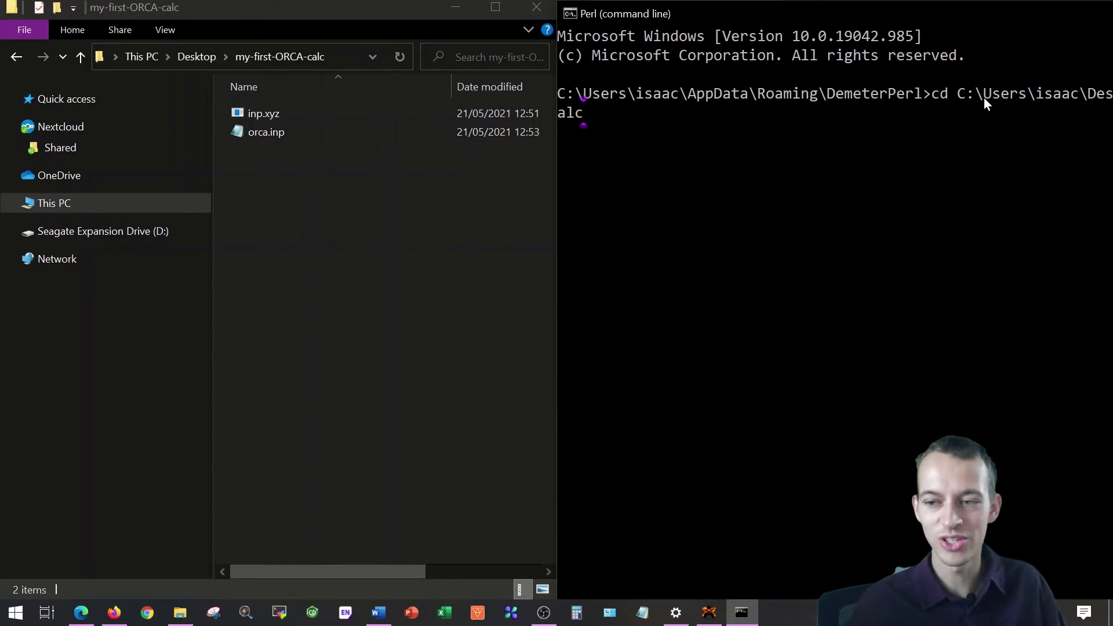
key(Return)
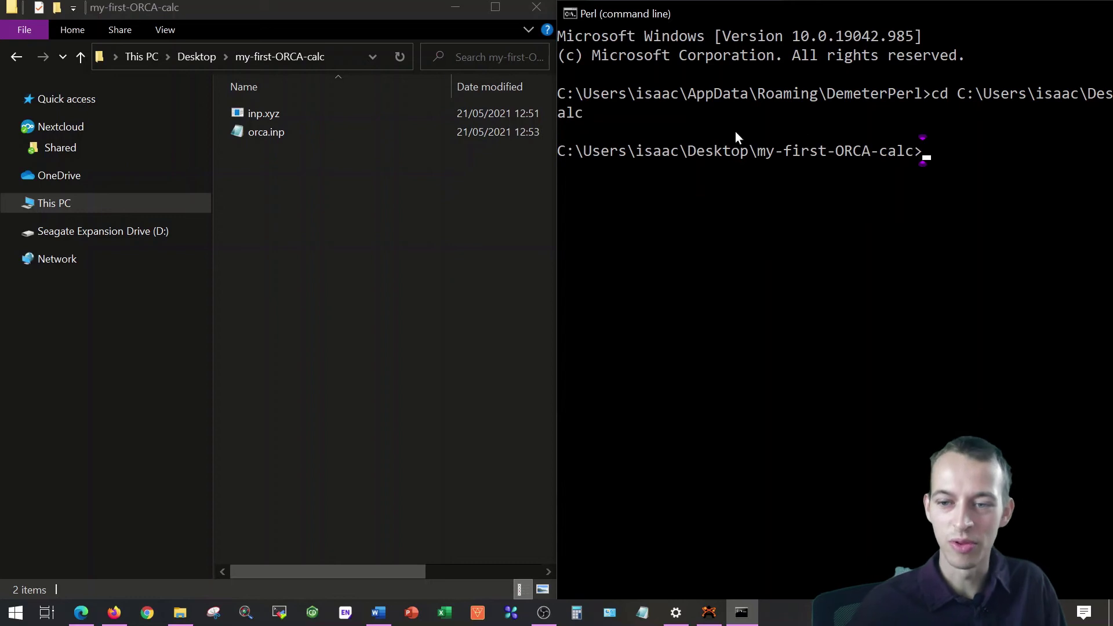
Enter the command 'orca orca.inp > orca.out' to run ORCA on the input
drag(575, 151, 913, 149)
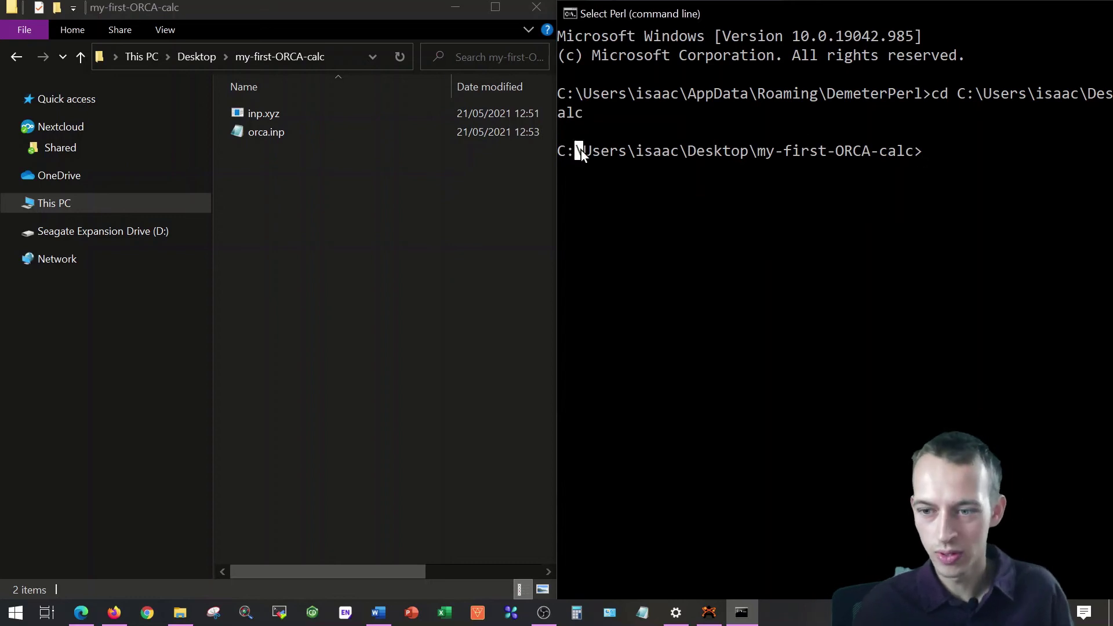
click(919, 150)
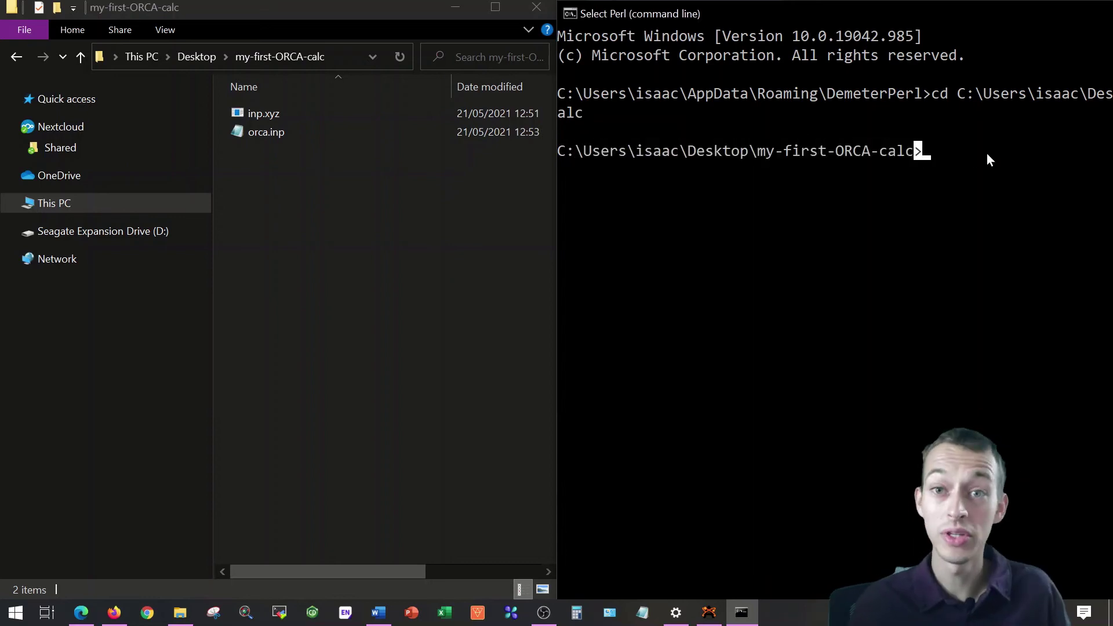
key(Escape)
text(orca orca.)
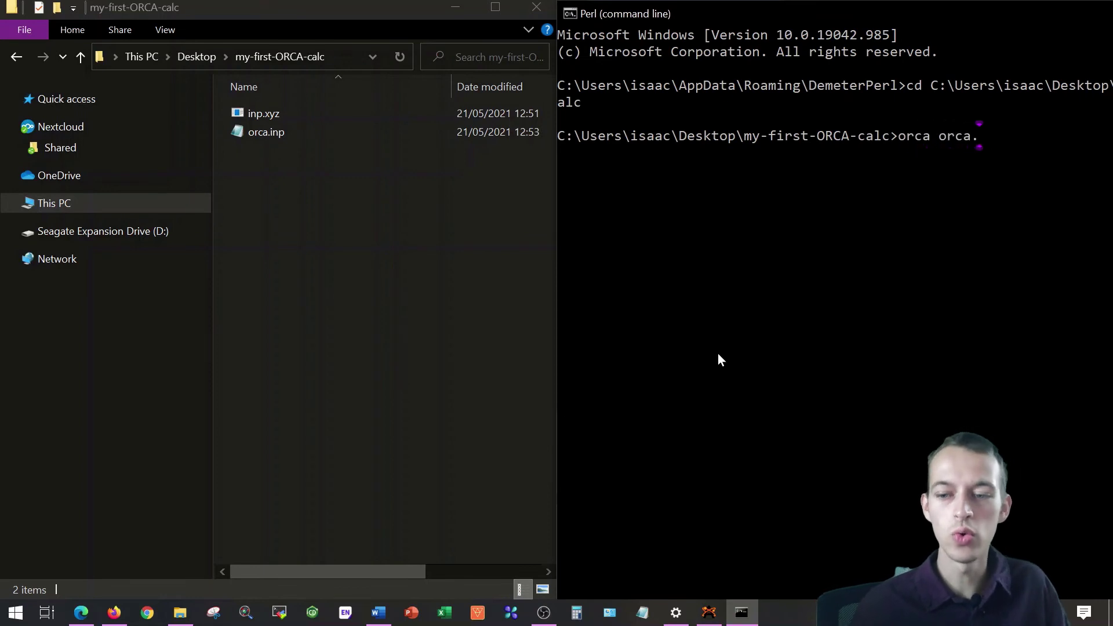
text(inp > )
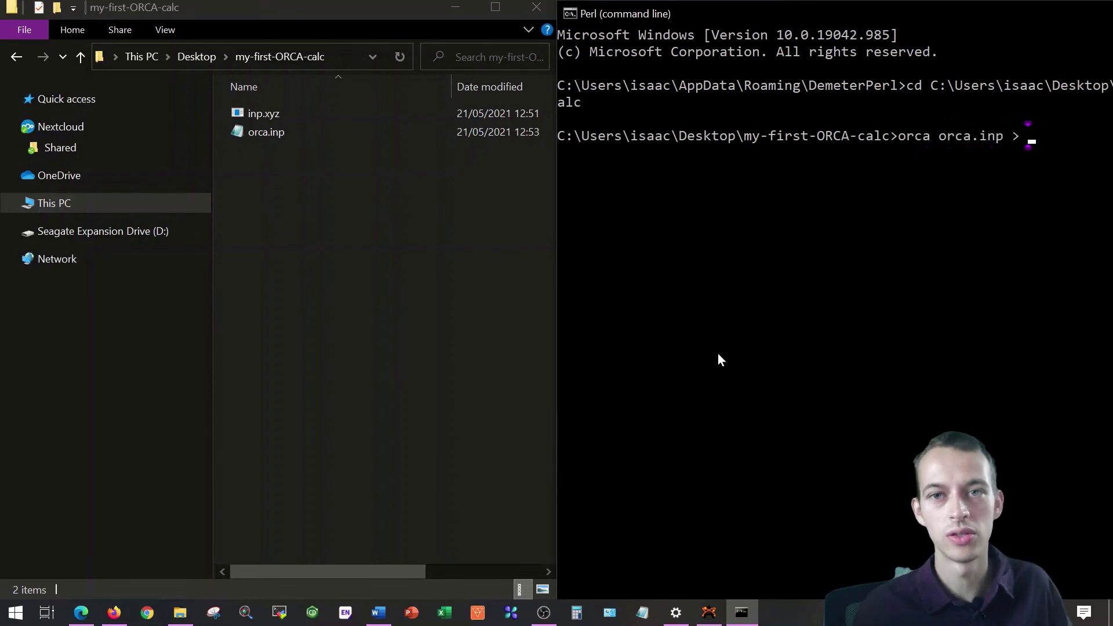
text(orca.out)
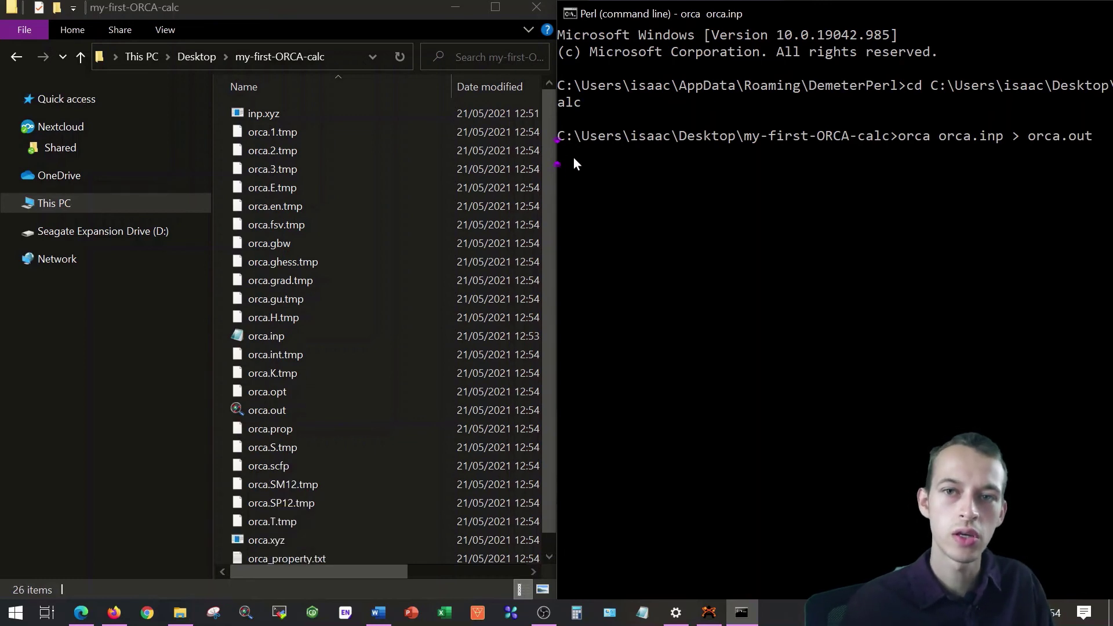
Close the Command Prompt window after the ORCA run finishes
drag(919, 171, 555, 168)
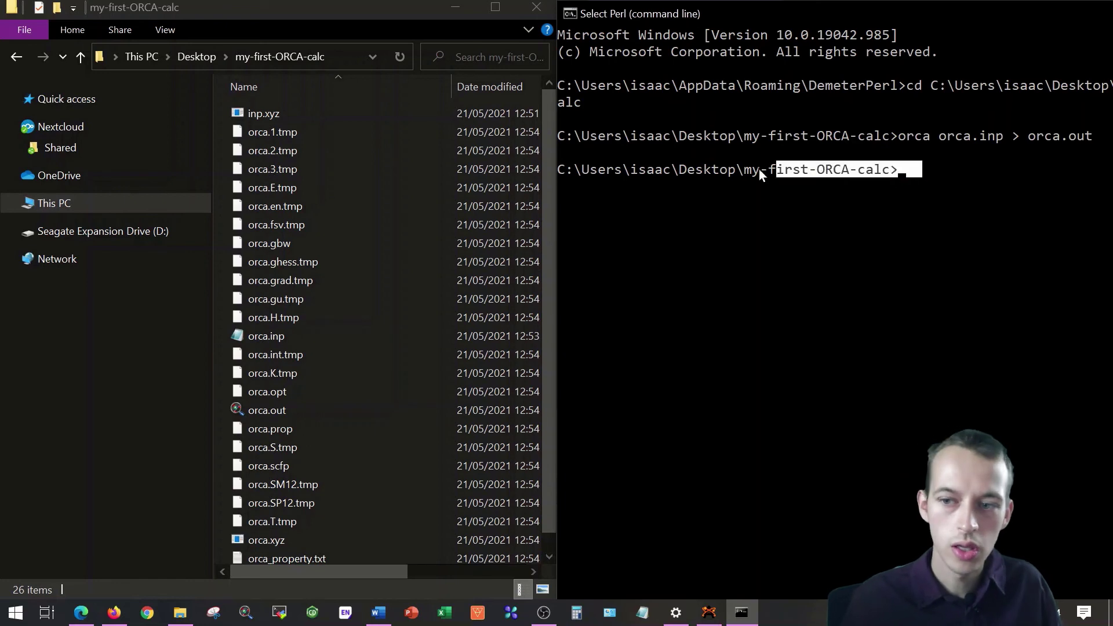
click(343, 99)
key(ctrl+a)
double_click(916, 15)
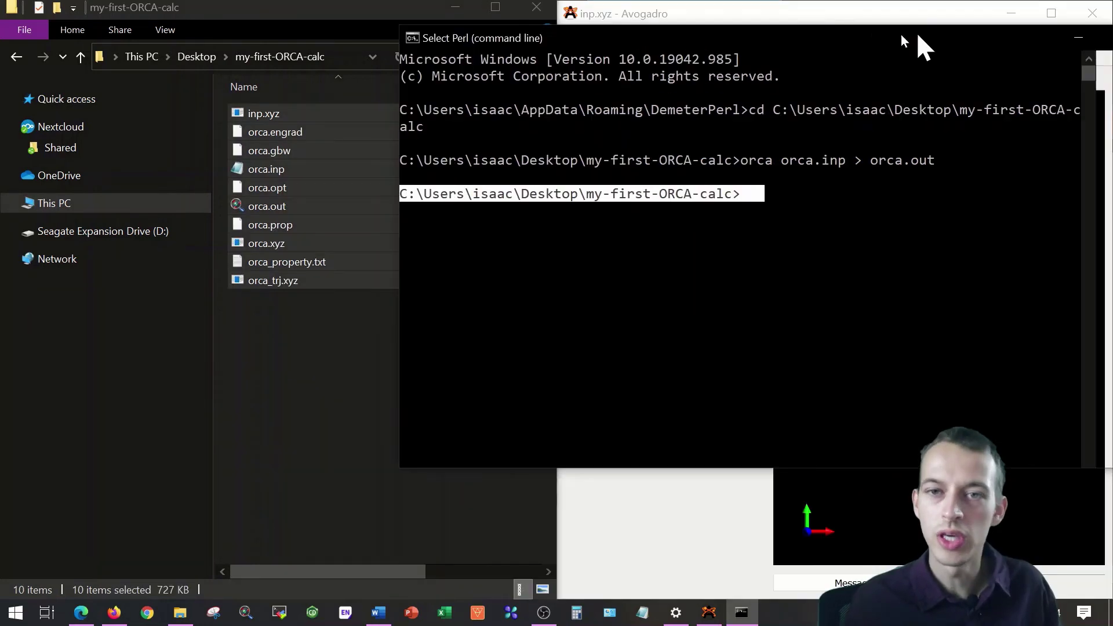
click(992, 53)
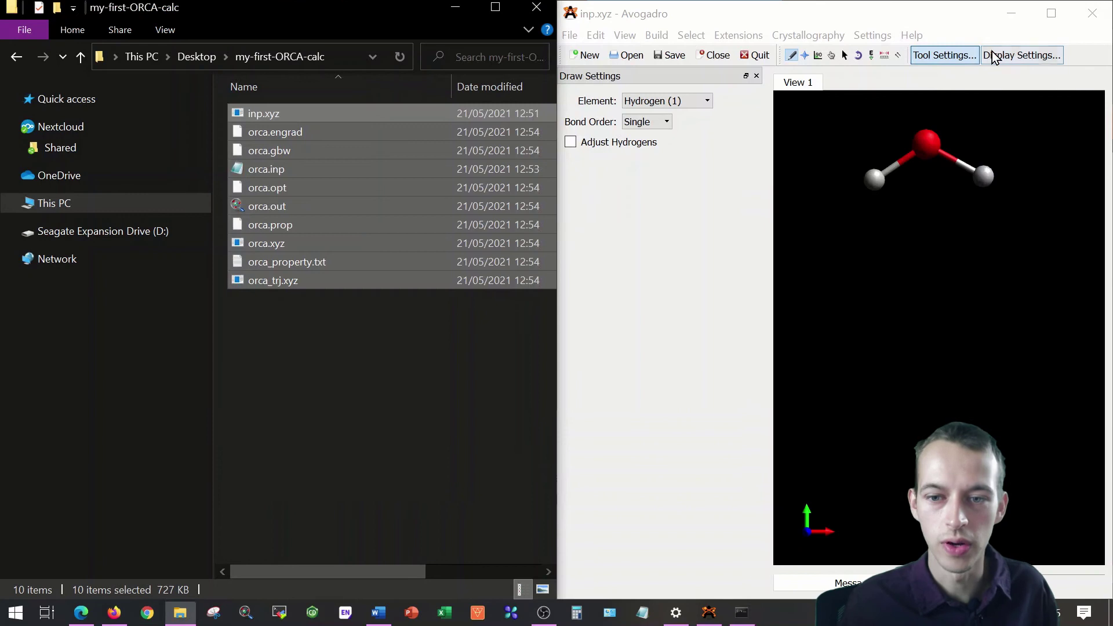
Open orca.out from File Explorer with Notepad
click(338, 401)
right_click(282, 209)
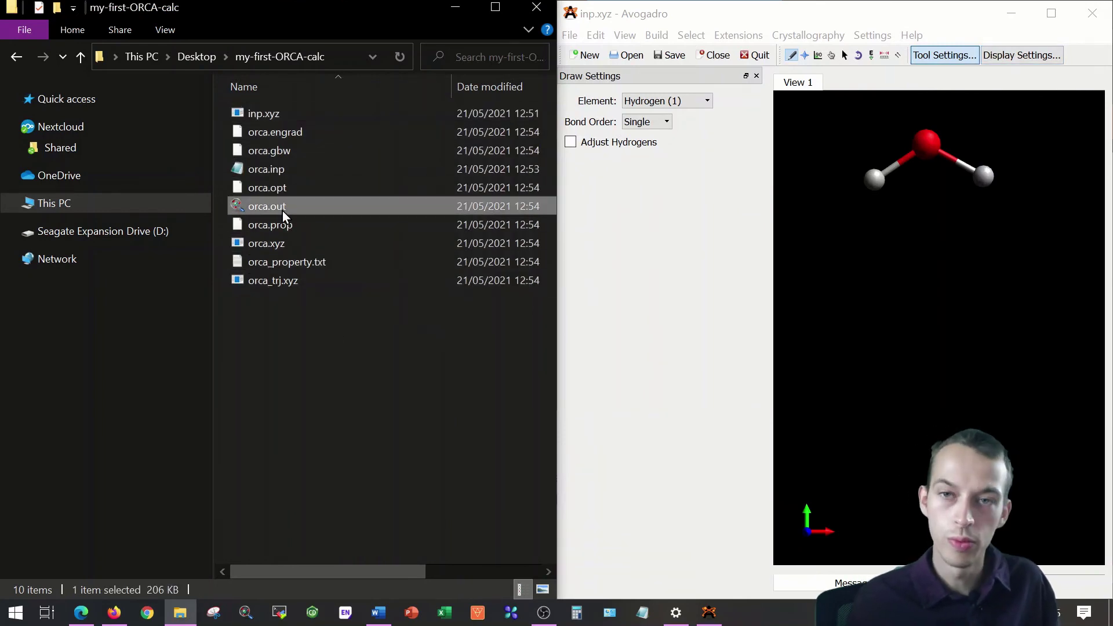
mouse_move(335, 286)
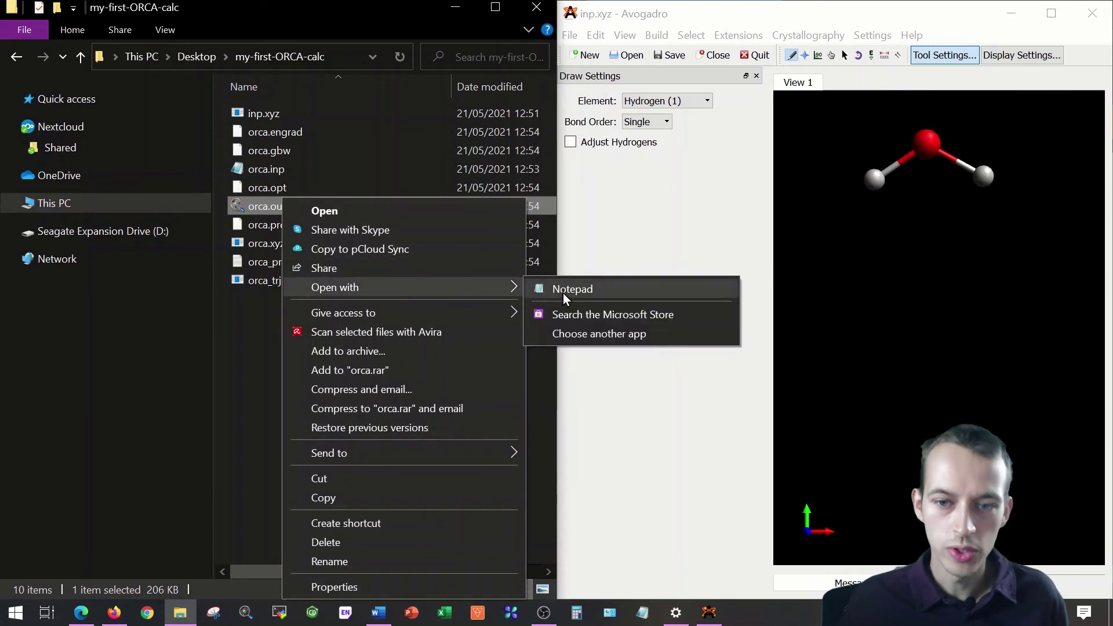
click(565, 289)
Scroll to the end of orca.out and highlight the 'ORCA TERMINATED NORMALLY' line
scroll(293, 86, down, 1)
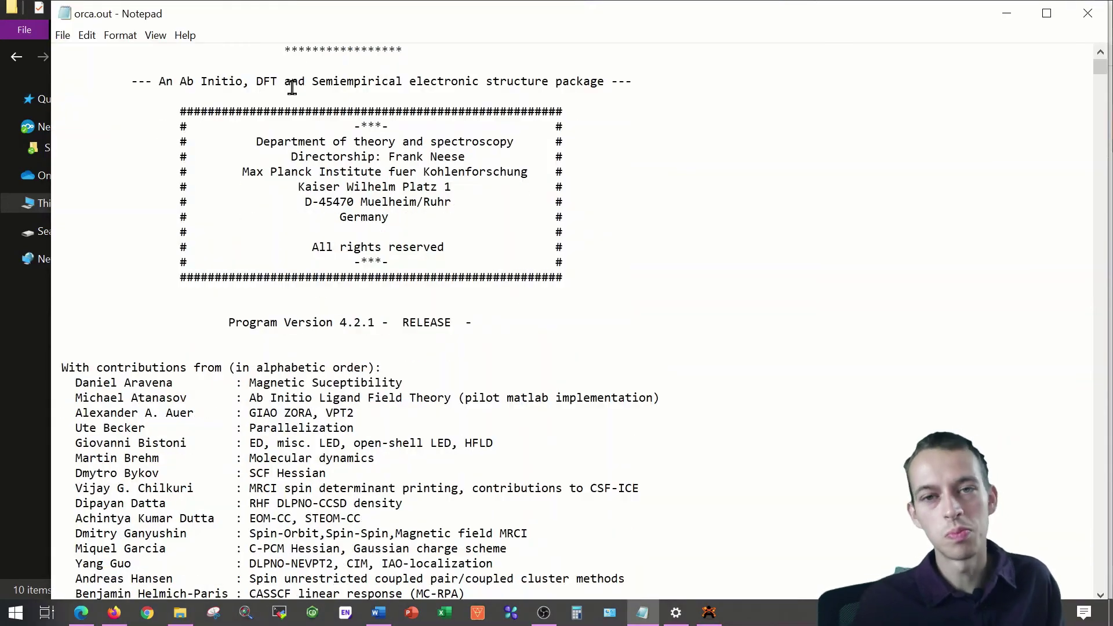
scroll(292, 87, down, 2)
scroll(292, 87, down, 3)
scroll(301, 96, down, 3)
scroll(472, 219, down, 8)
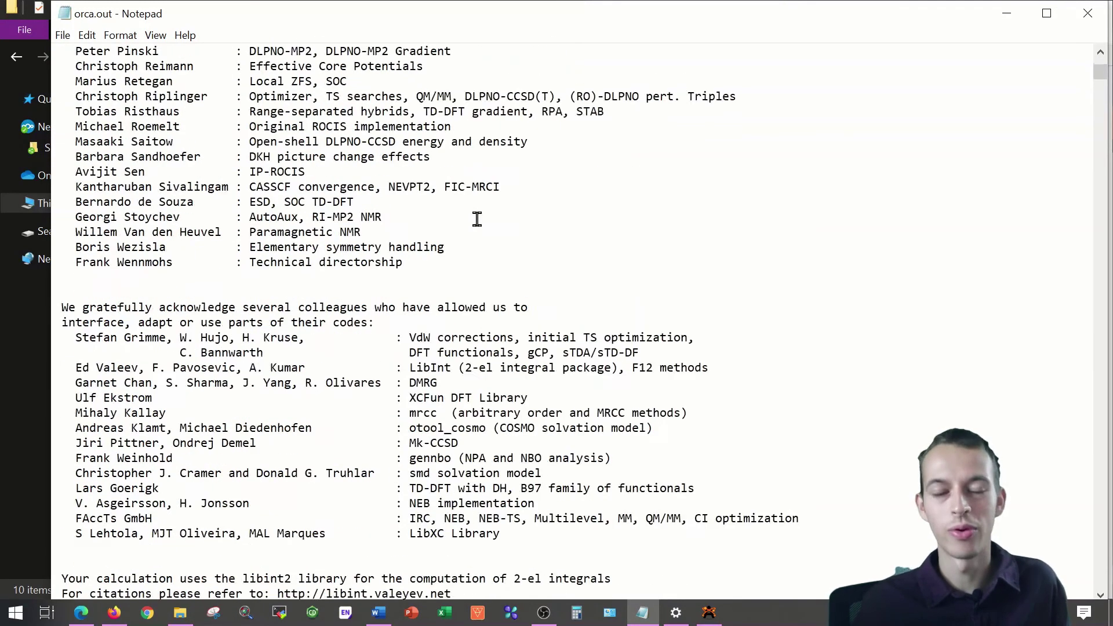
scroll(472, 218, down, 15)
drag(1099, 116, 1100, 580)
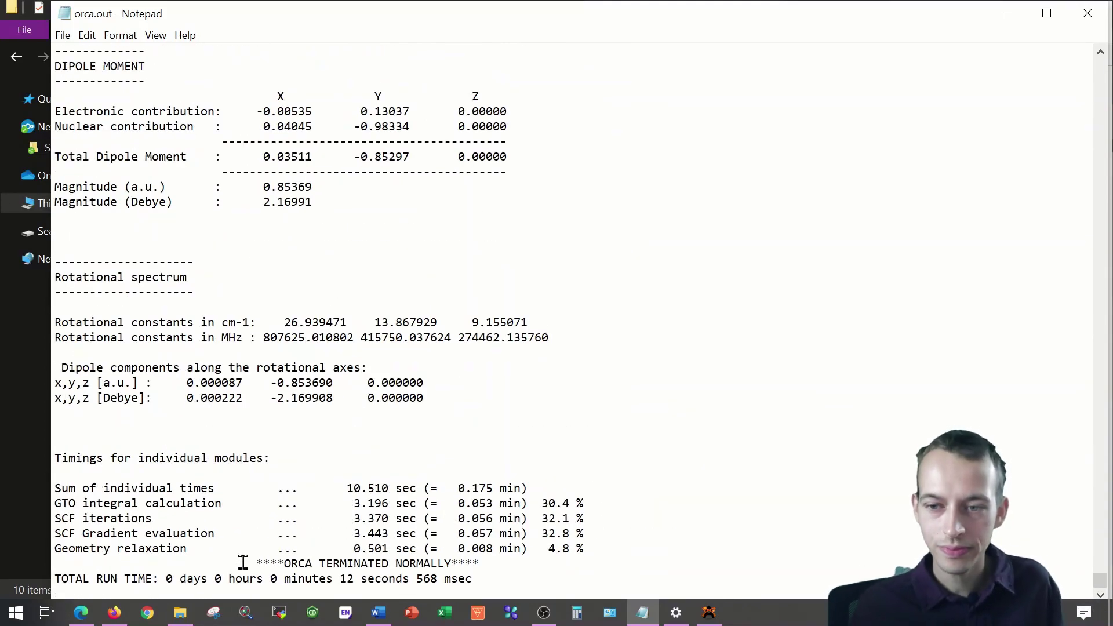
drag(242, 562, 521, 559)
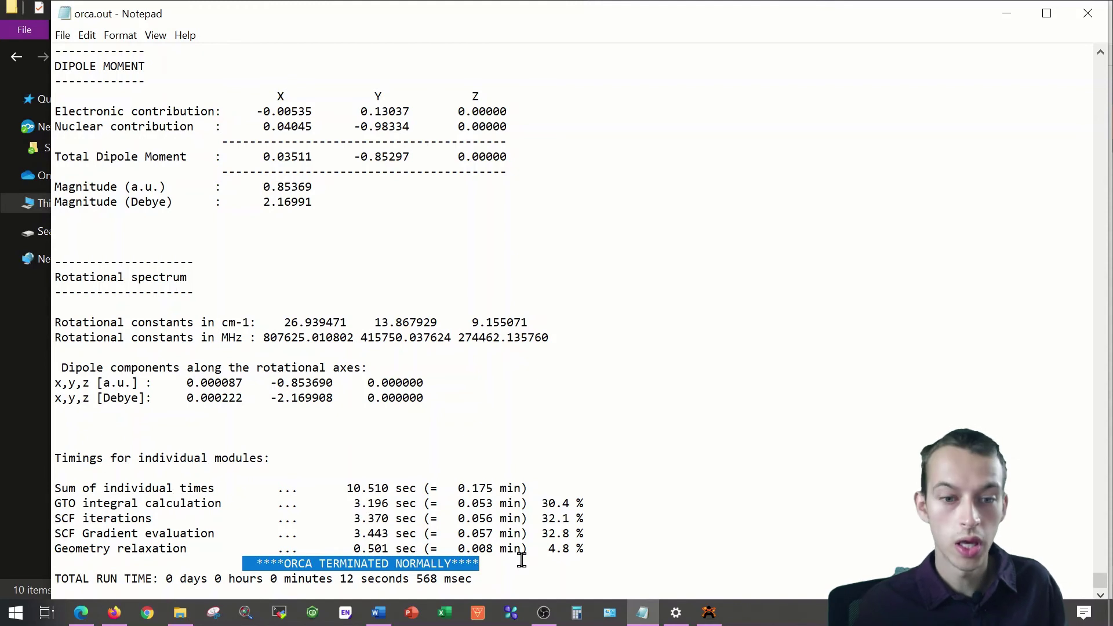
click(522, 560)
Find 'HURRAY' to confirm the optimization converged, then close Notepad and open Start search
key(ctrl+f)
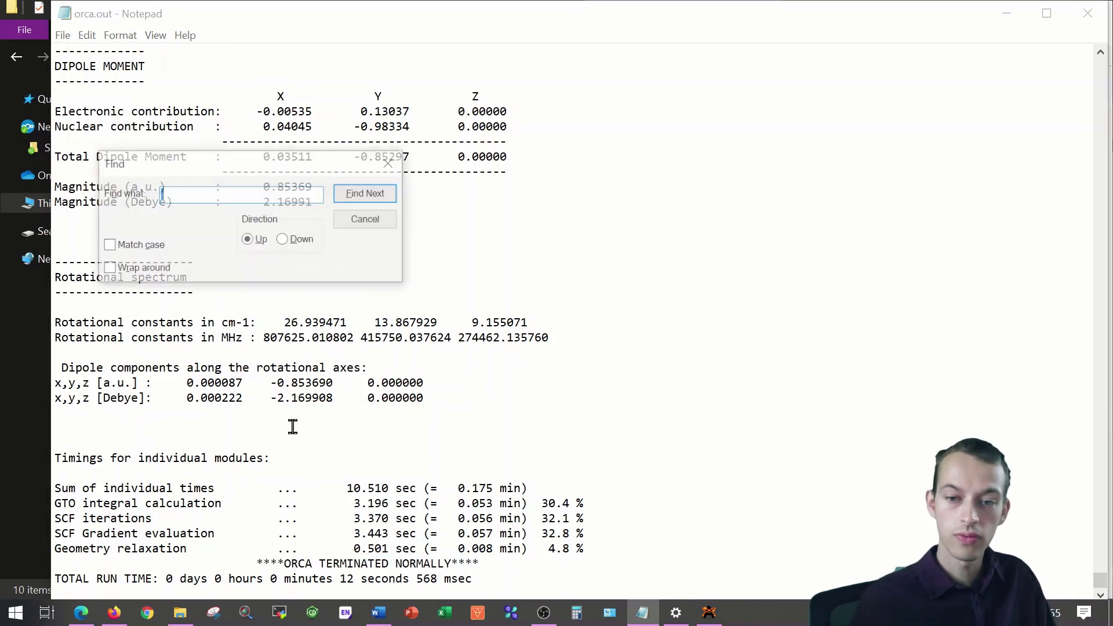
key(Caps_Lock)
text(H)
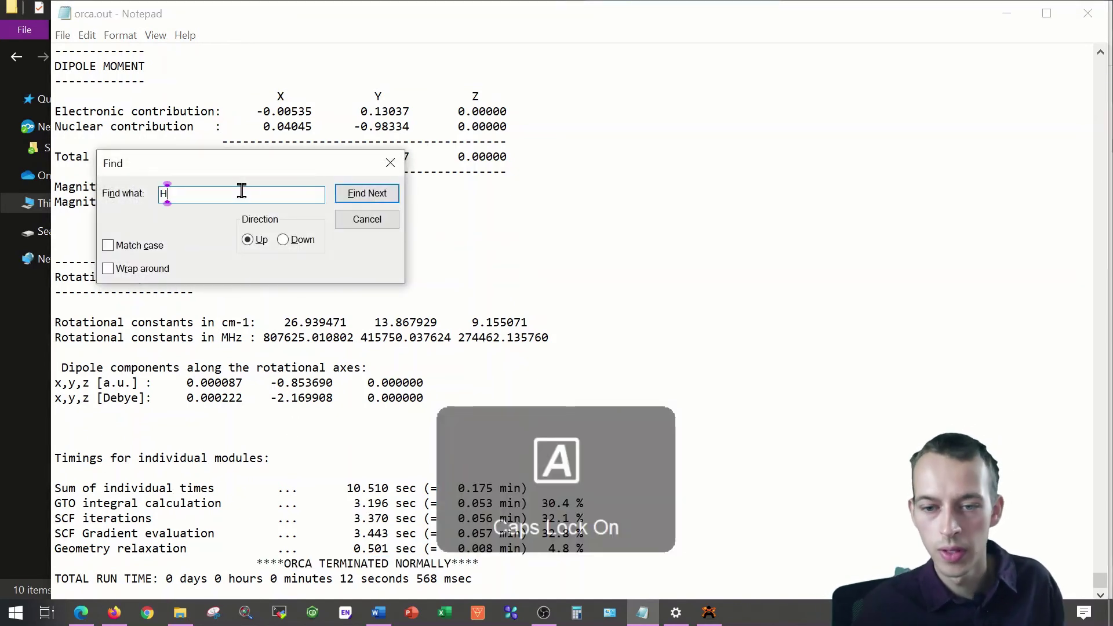
text(URRAY)
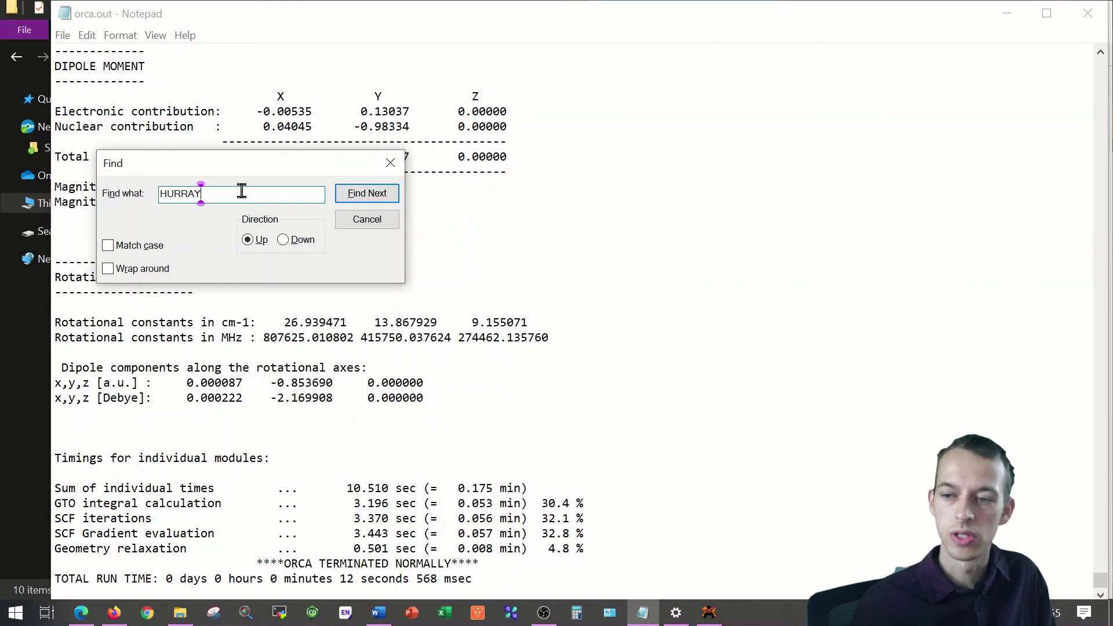
key(Caps_Lock)
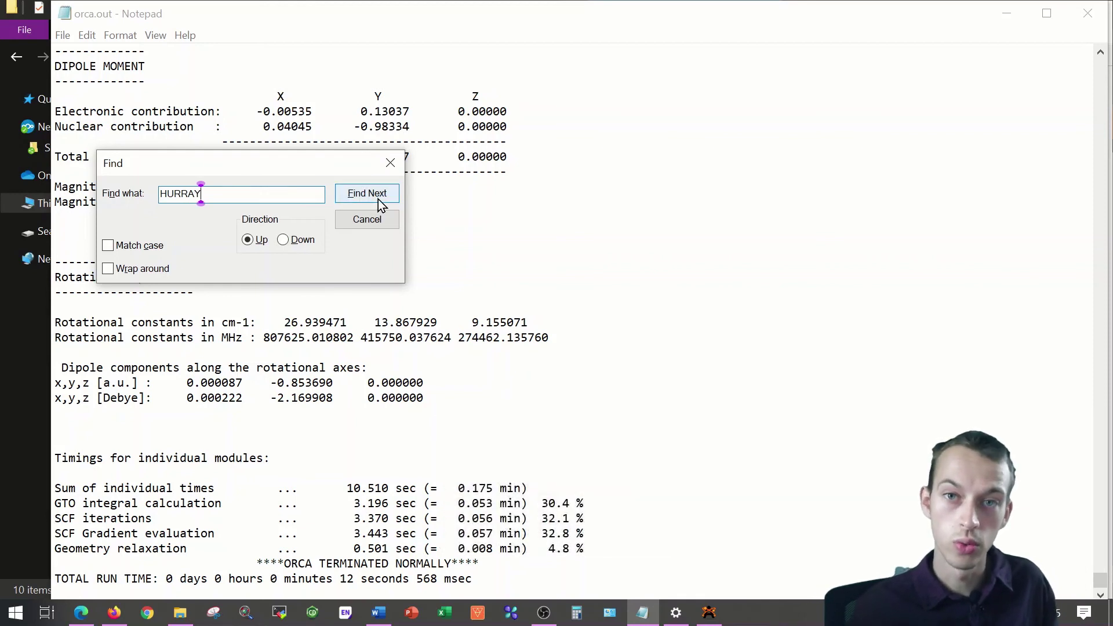
click(381, 203)
click(390, 162)
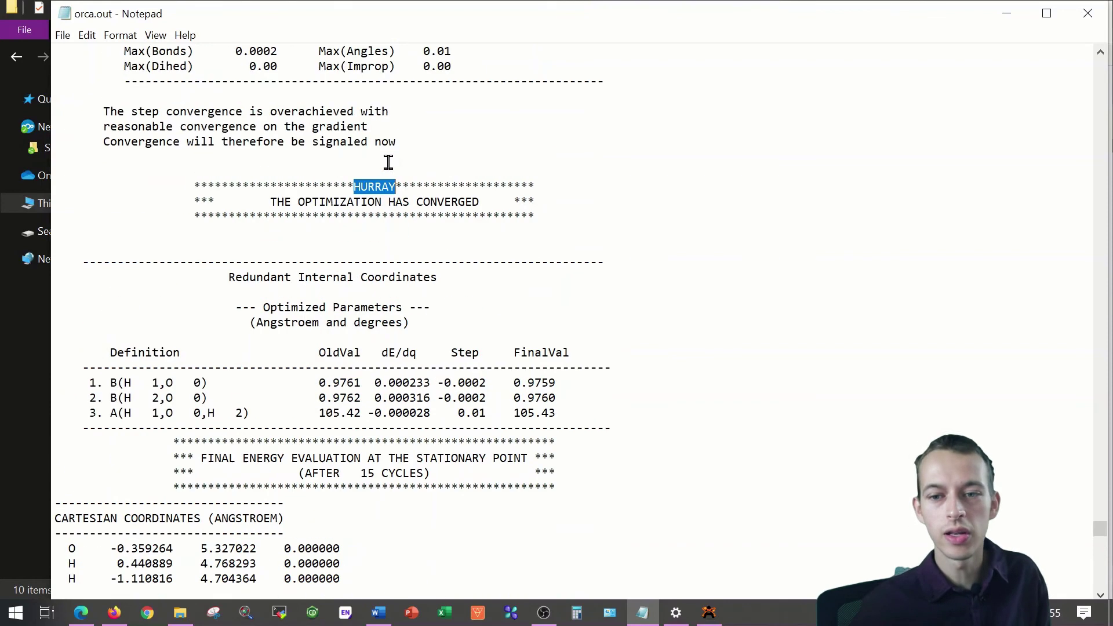
ctrl+scroll(319, 202, up, 5)
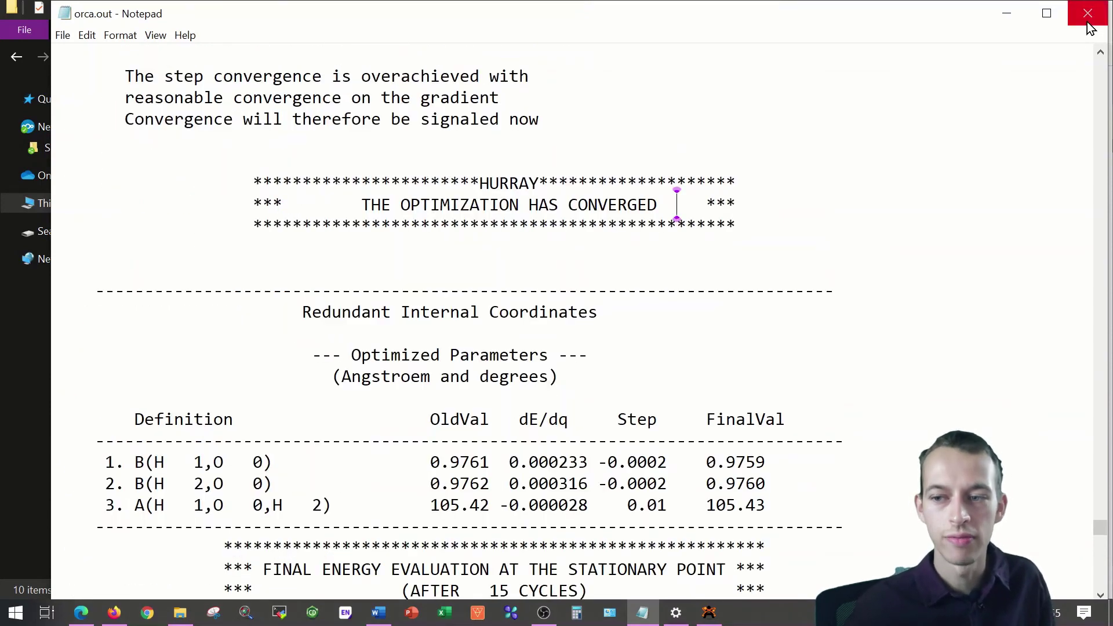
click(1087, 13)
key(super)
Launch Avogadro on the right half and load orca.xyz into it from File Explorer
text(avo)
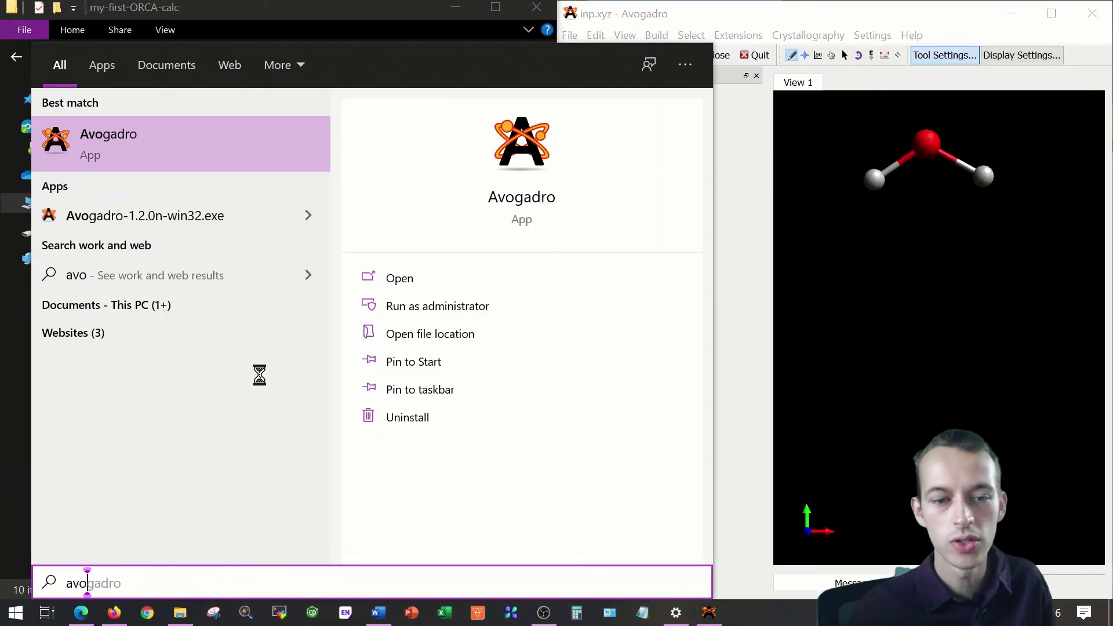
key(Return)
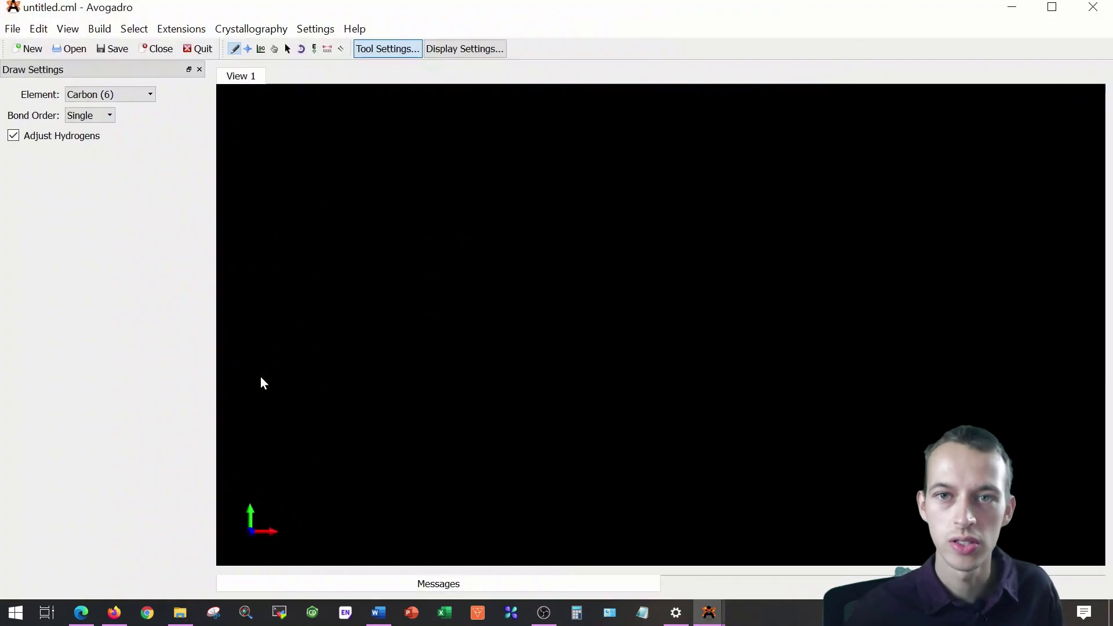
key(super+Right)
click(142, 158)
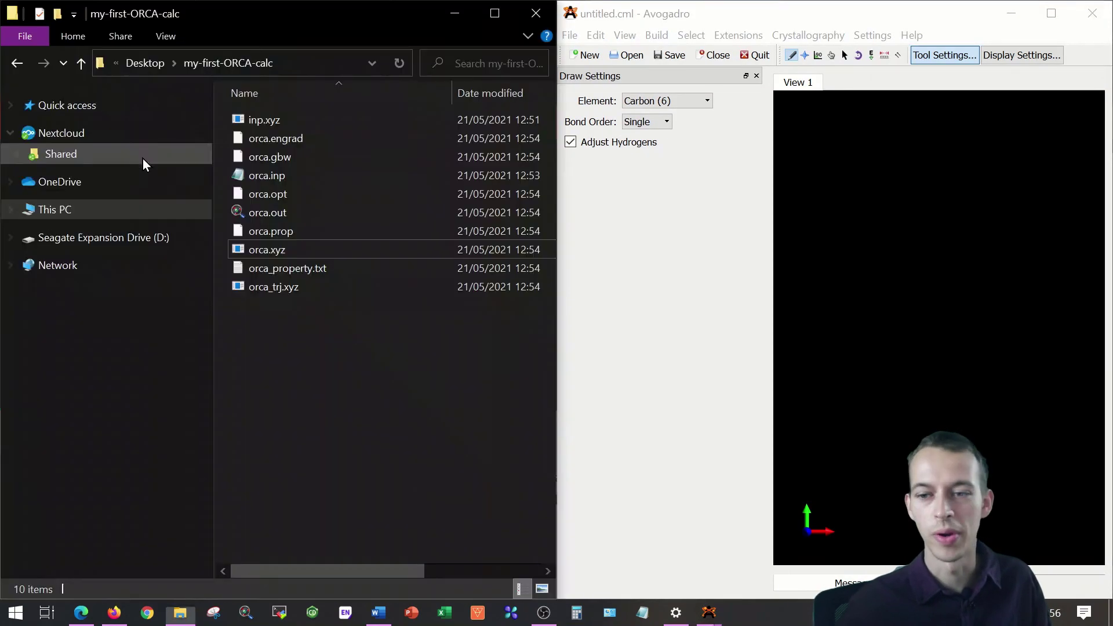
drag(277, 254, 899, 261)
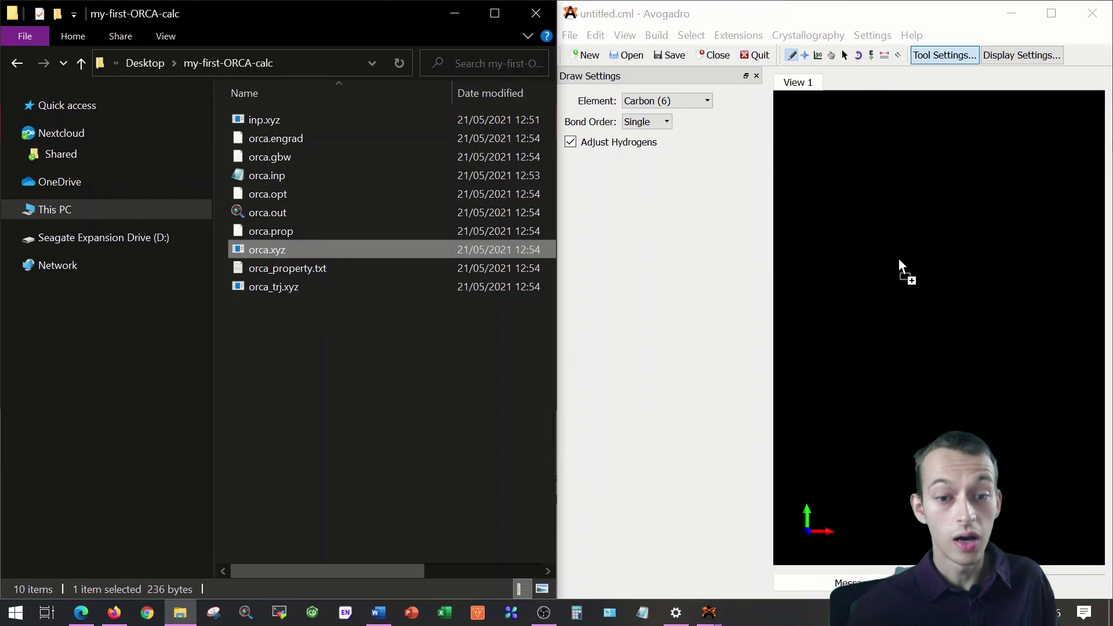
drag(881, 17, 1107, 210)
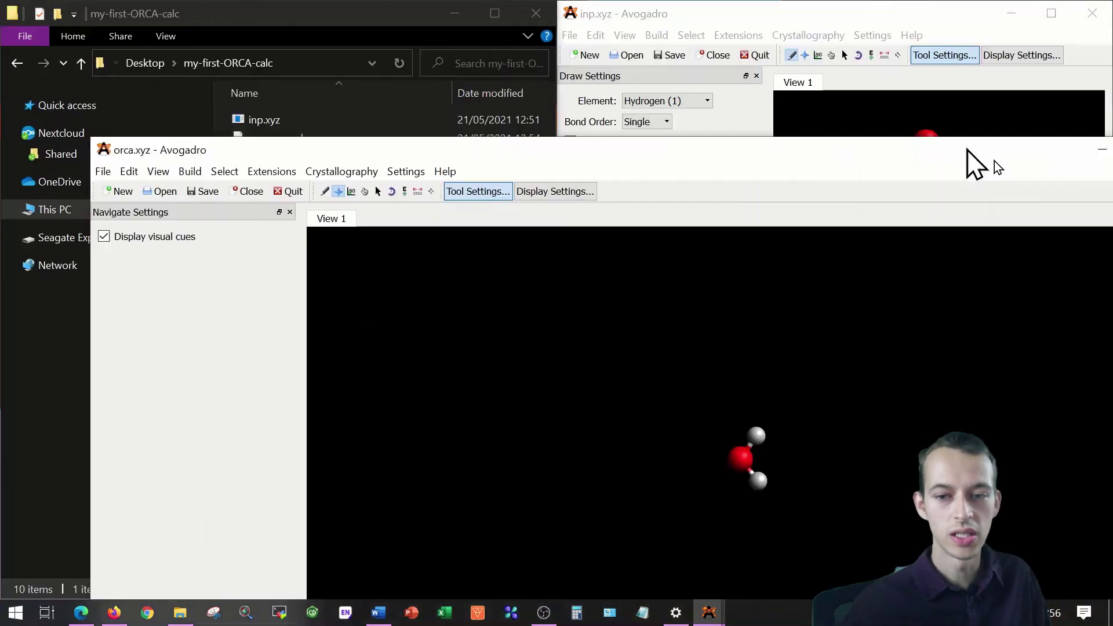
Bring the inp.xyz Avogadro window forward and snap it to the left half
key(alt+Tab)
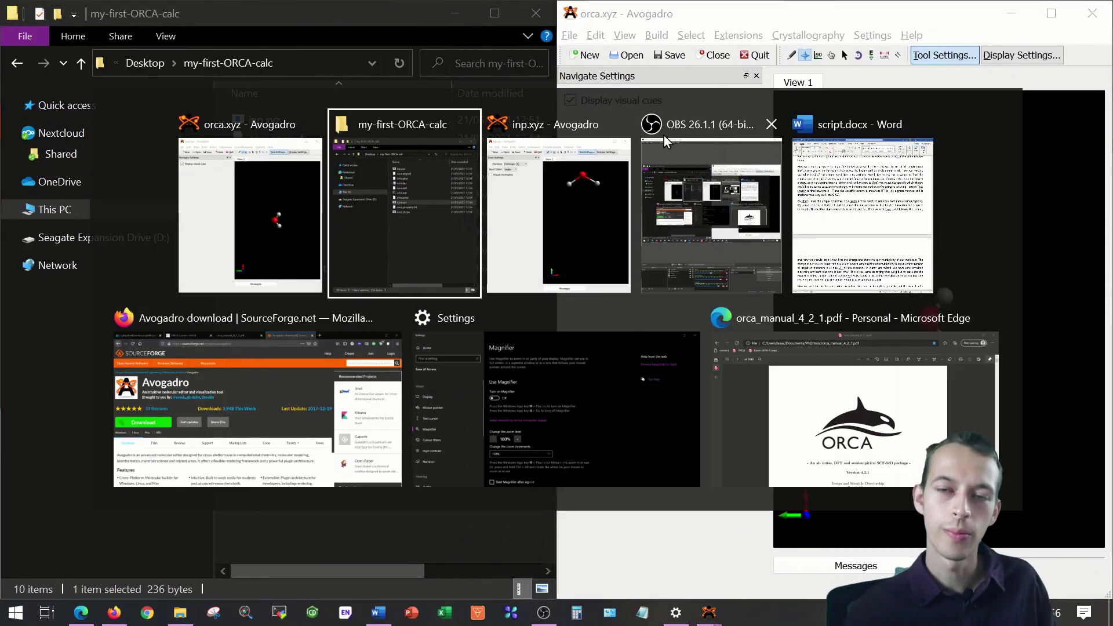
click(607, 190)
drag(767, 13, 5, 177)
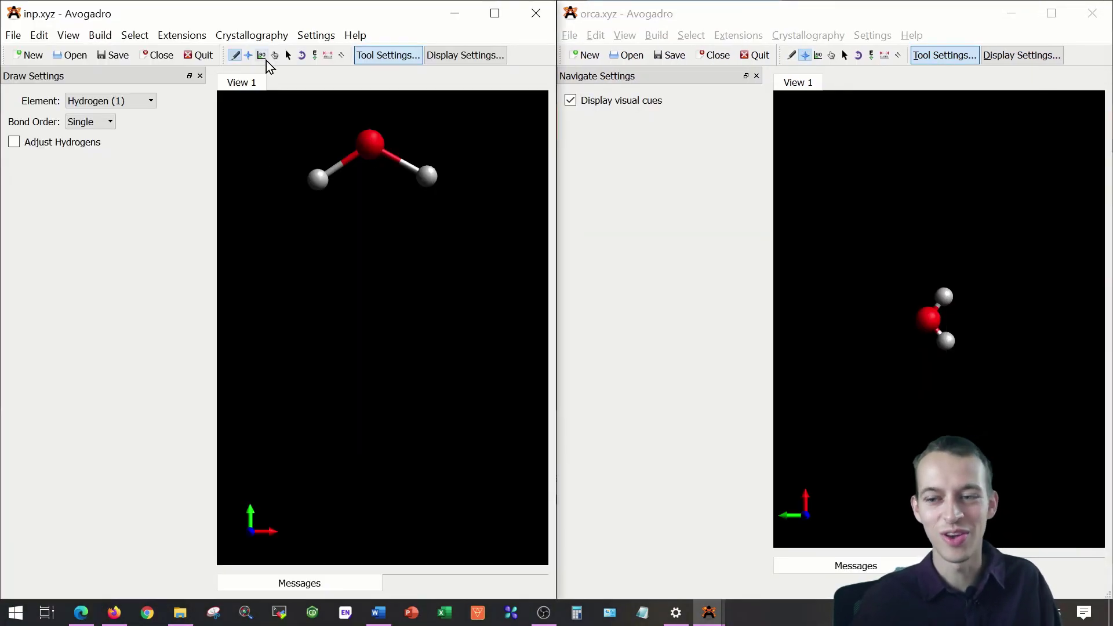
Use the Navigate tool to pan and rotate the inp.xyz water molecule to mid-view
click(248, 55)
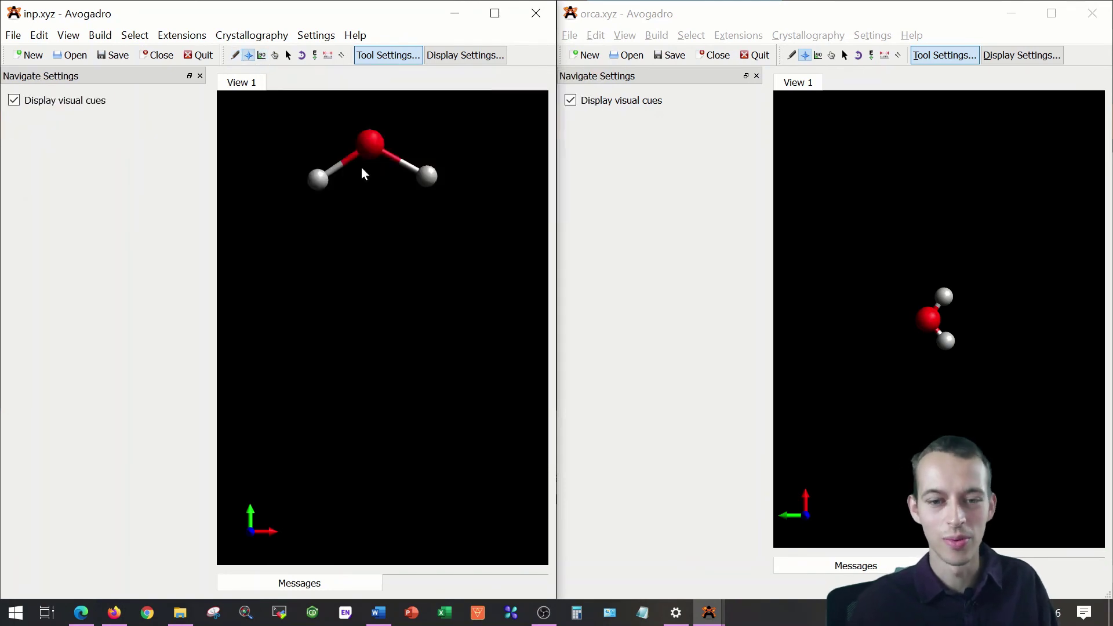
click(415, 244)
click(416, 263)
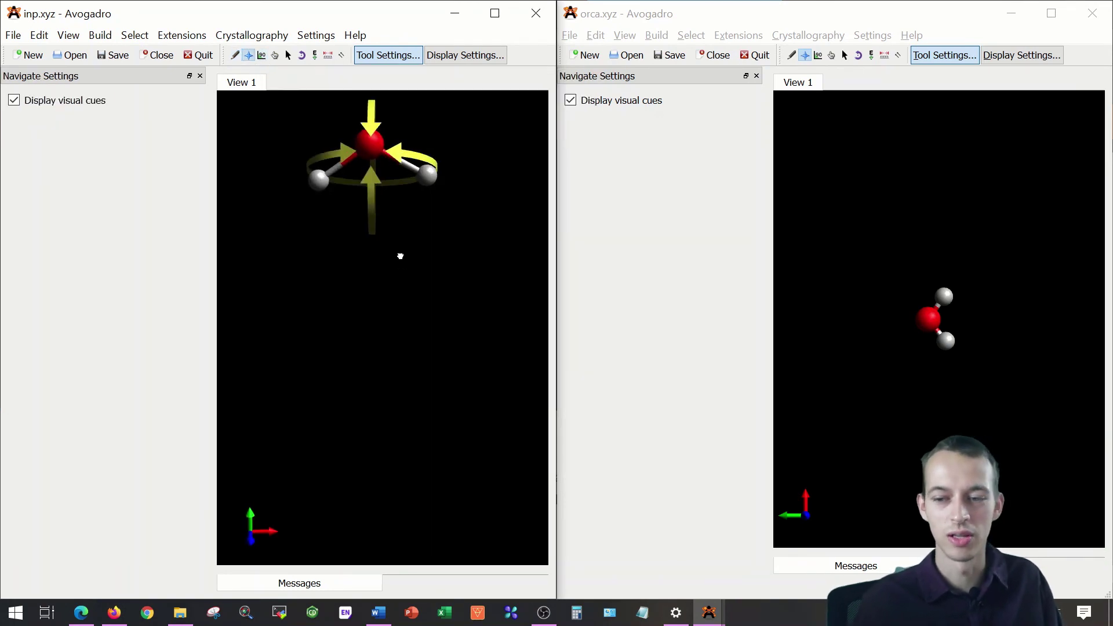
mouse_move(416, 263)
mouse_down()
mouse_move(402, 286)
mouse_move(404, 274)
mouse_up()
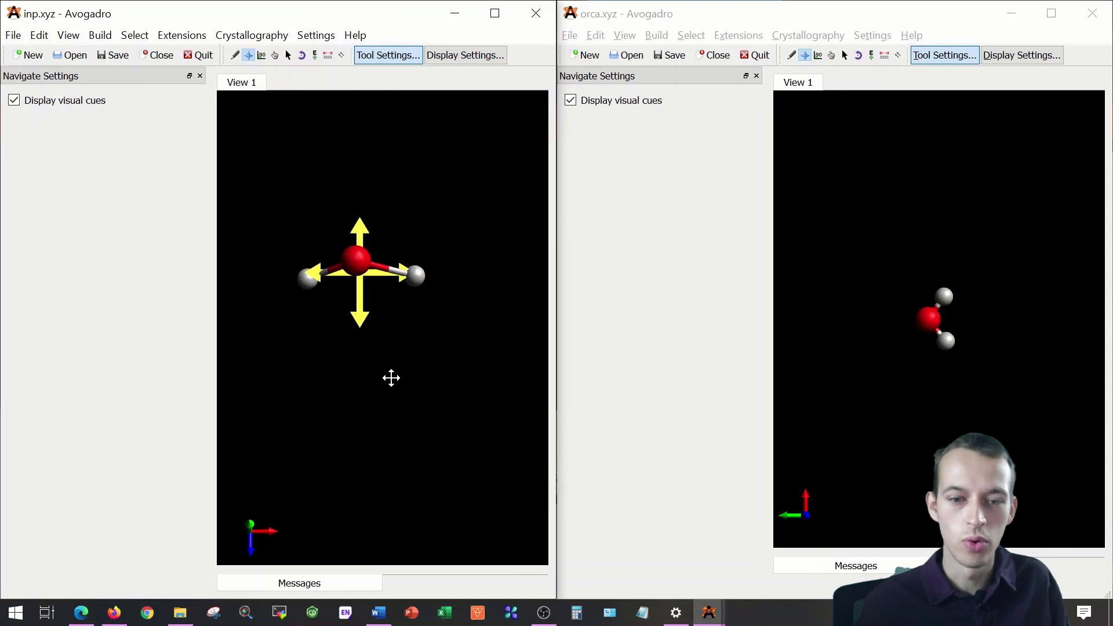
right_drag(403, 273, 392, 380)
drag(392, 380, 421, 265)
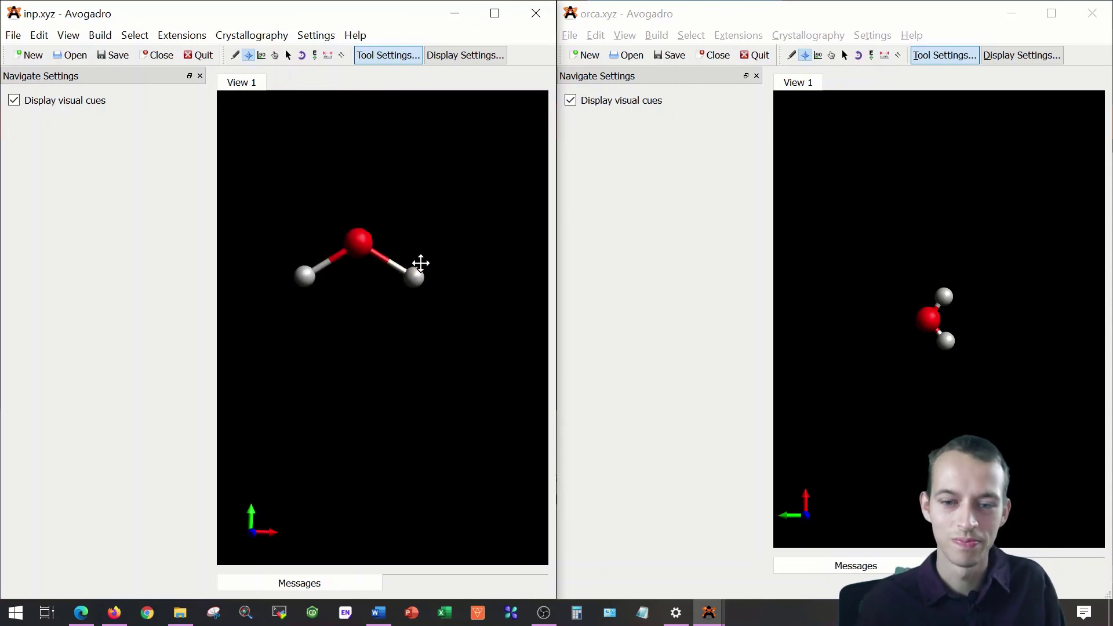